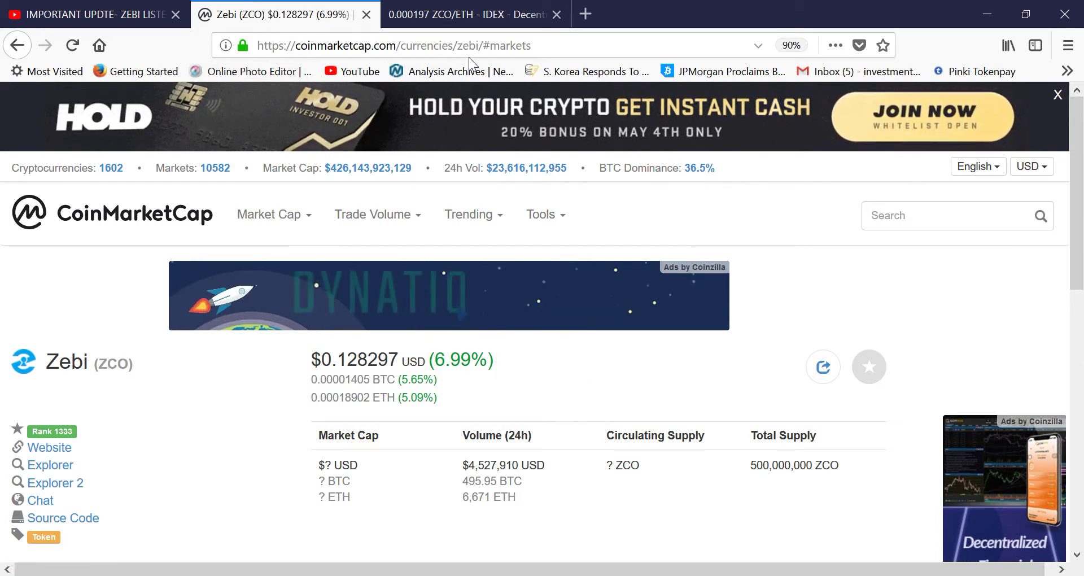
Step: Switch to the IDEX tab showing the ZCO/ETH market trading at 0.000197 ETH
click(463, 14)
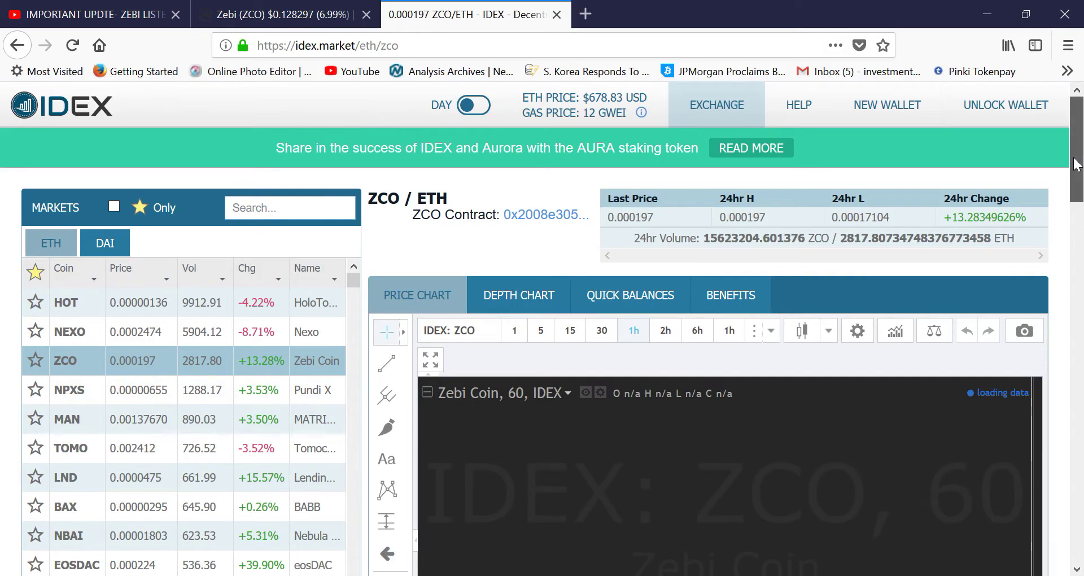
Step: Scroll through IDEX's ZCO asks, bids and trade history, then return to the Zebi listing video
drag(1077, 164, 1081, 410)
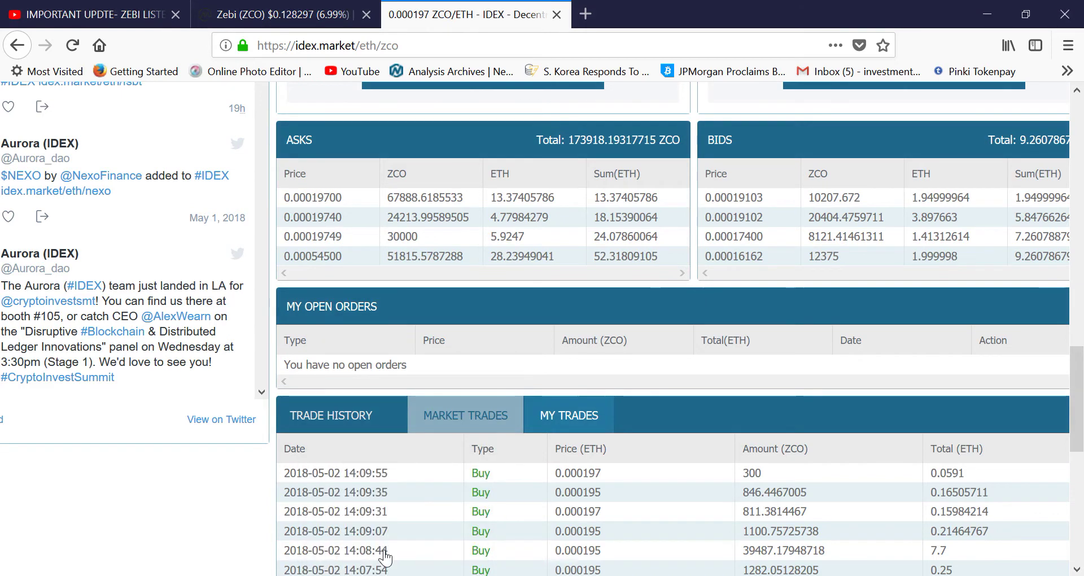
click(123, 16)
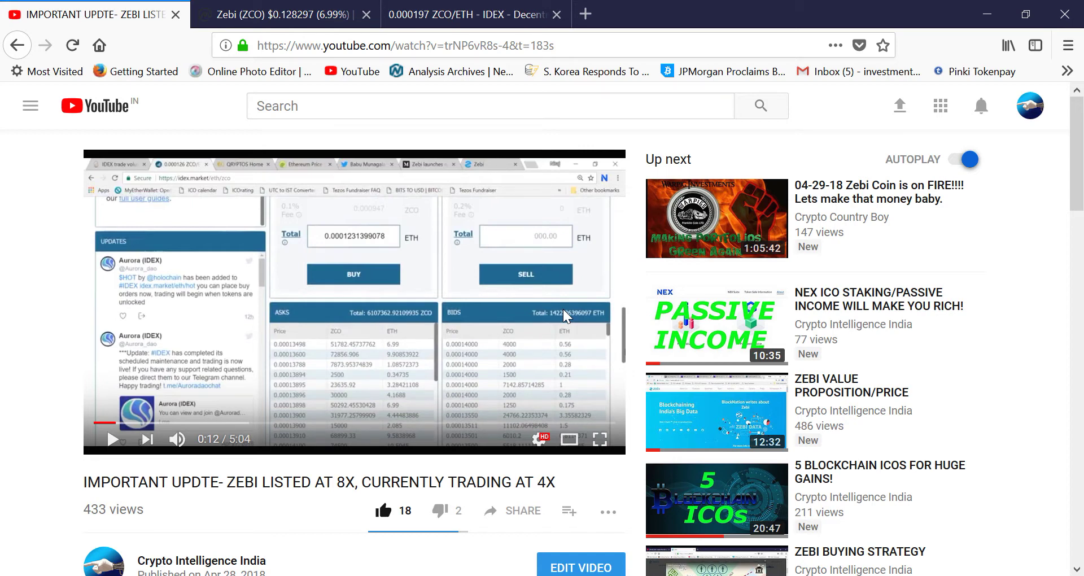
Step: Compare CoinMarketCap's Zebi page with IDEX's ZCO/ETH market, ending on Zebi at $0.128297
click(278, 12)
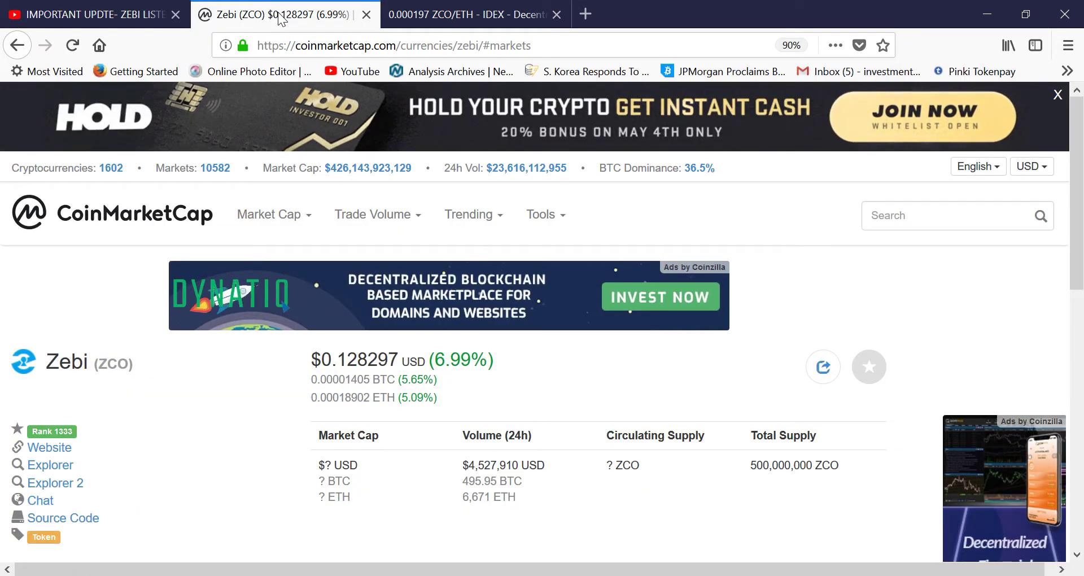
click(456, 7)
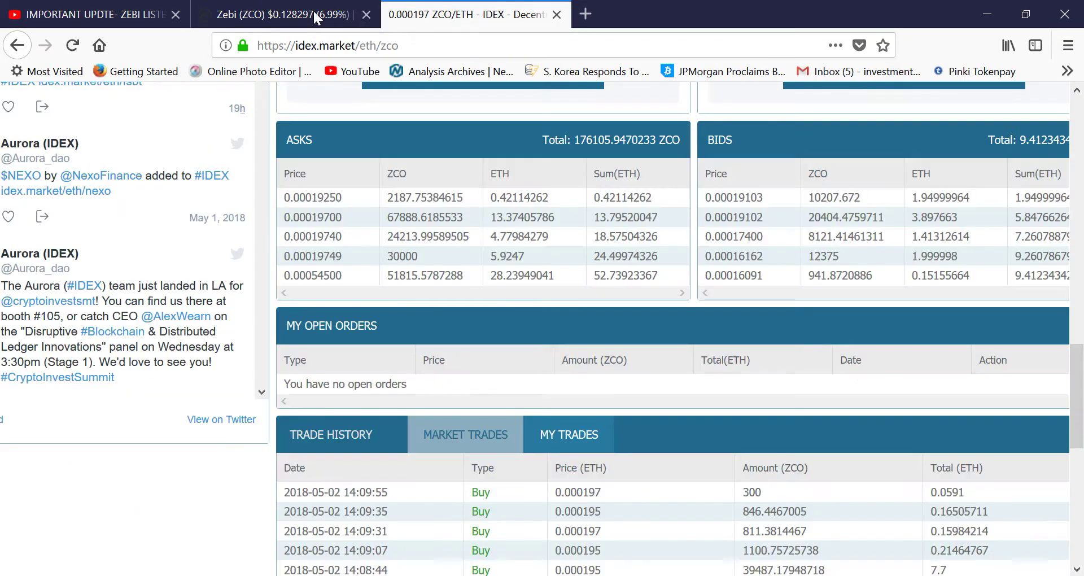
click(237, 12)
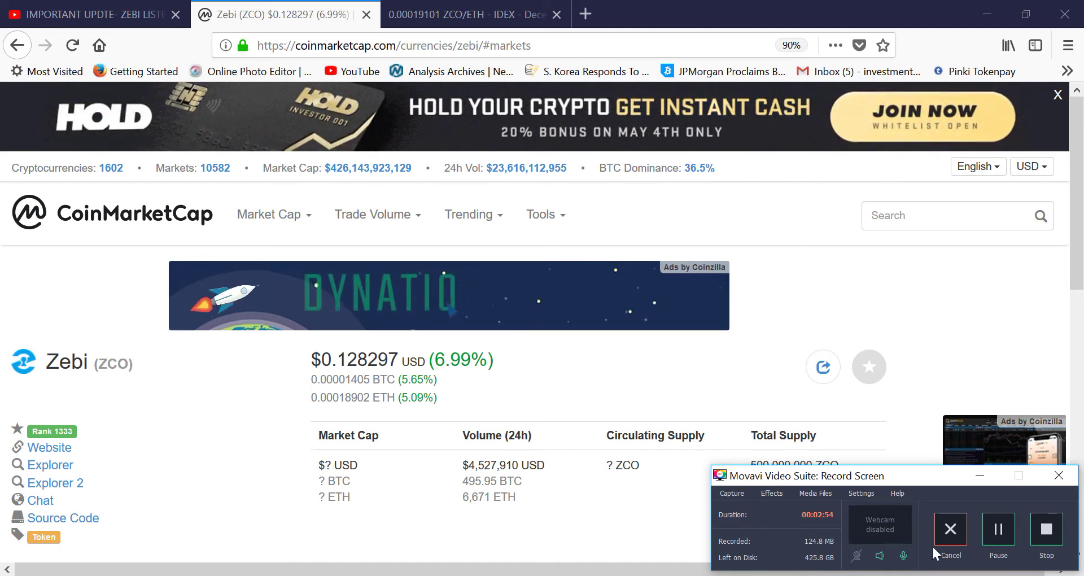
Step: Pause the Movavi screen recording
click(995, 529)
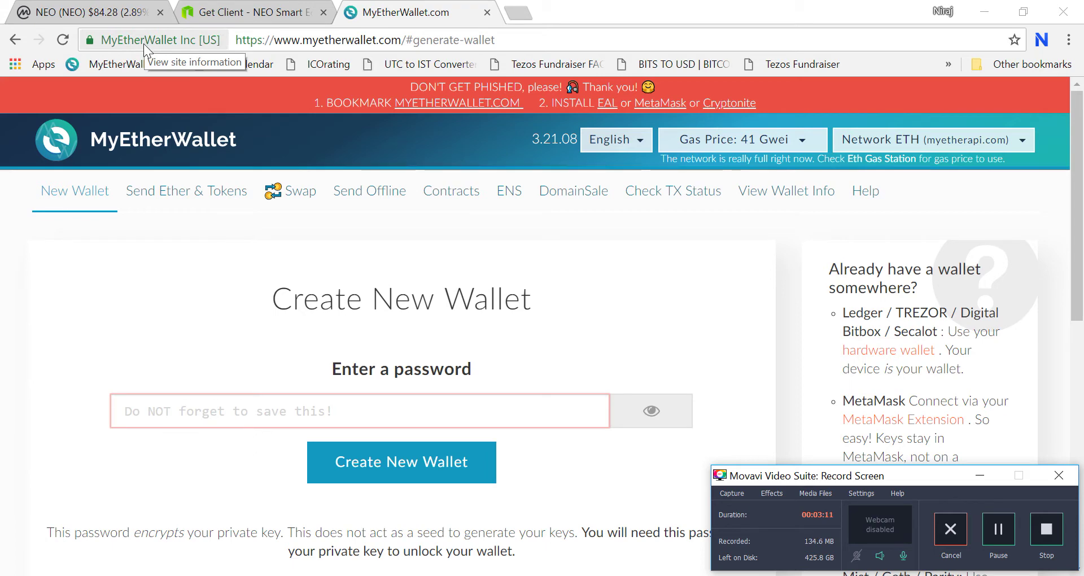
click(168, 45)
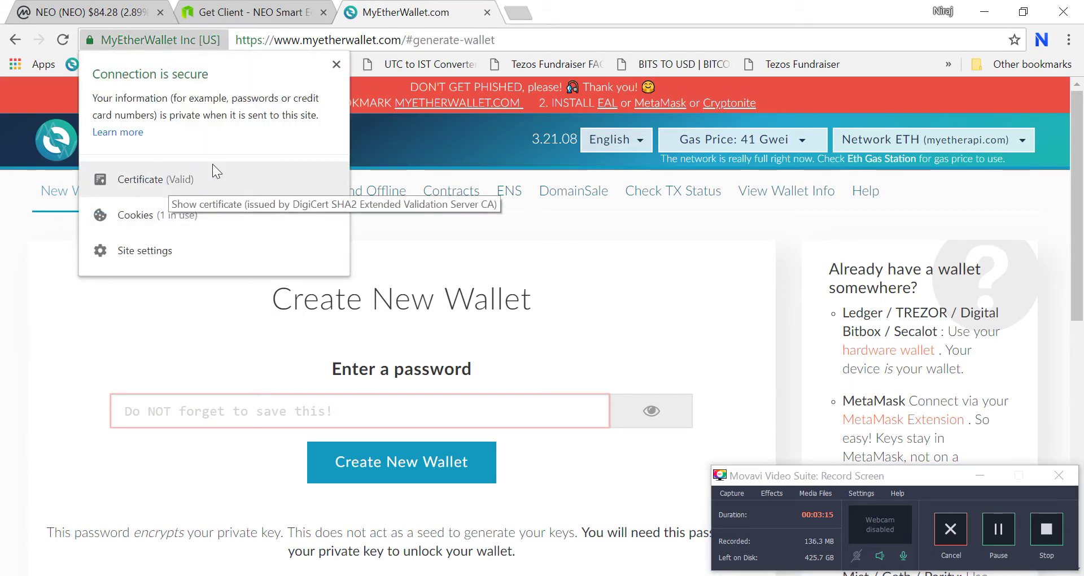
click(365, 39)
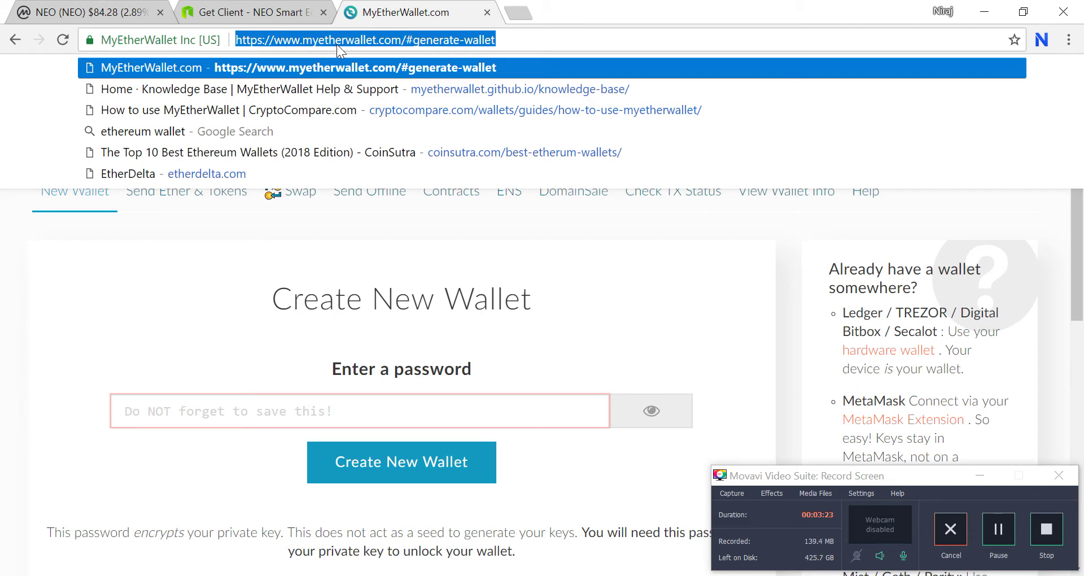
click(615, 34)
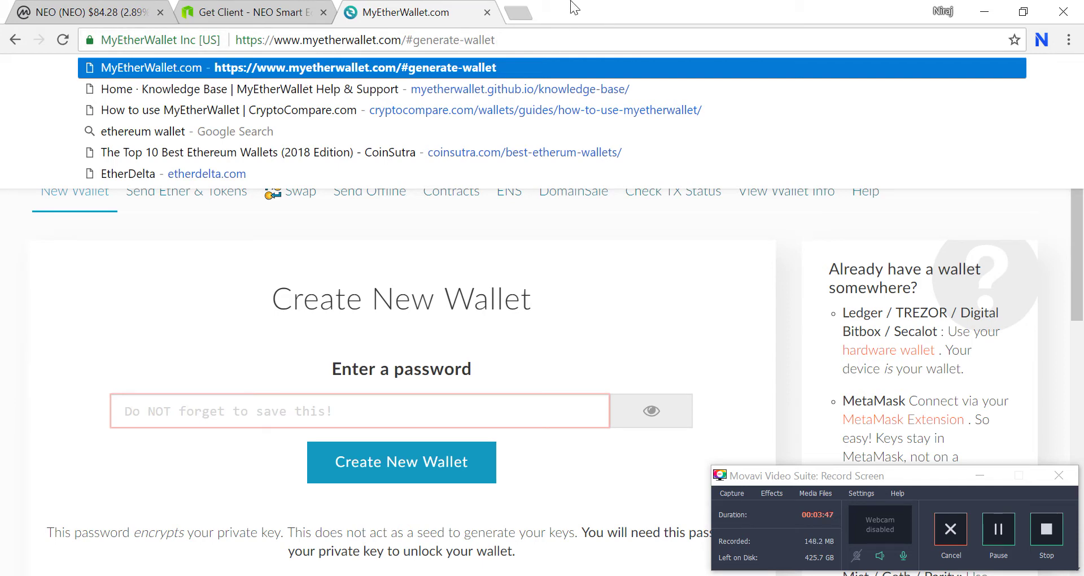
click(79, 340)
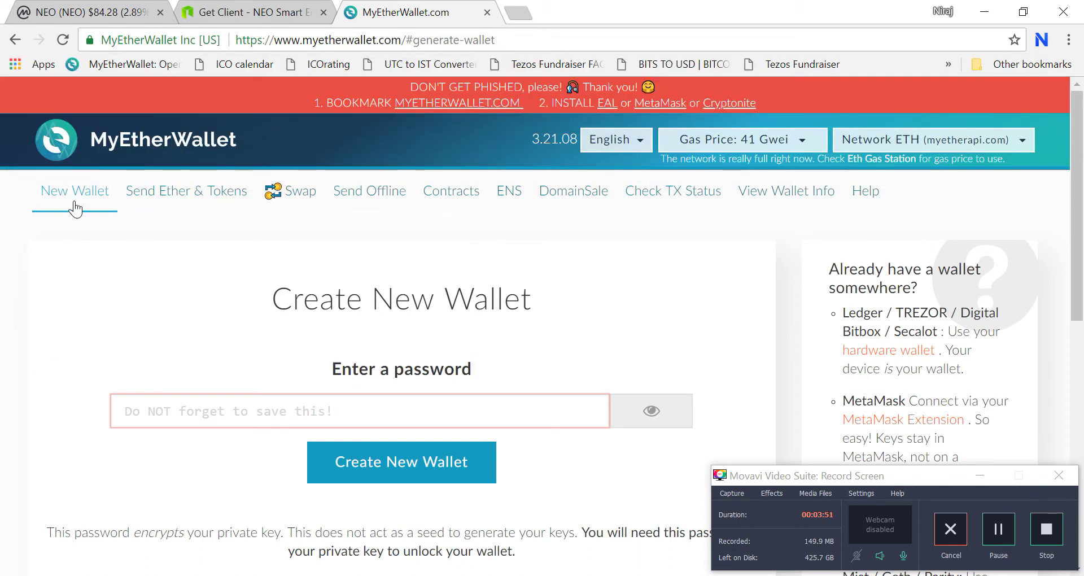
Step: Enter a wallet password and generate the new MyEtherWallet wallet
click(307, 413)
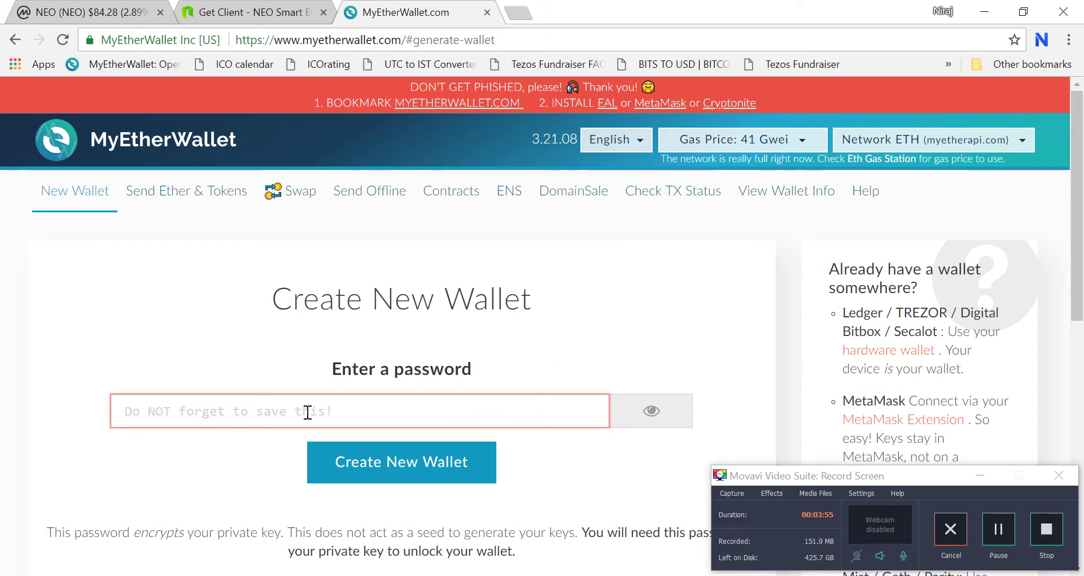
text(•••)
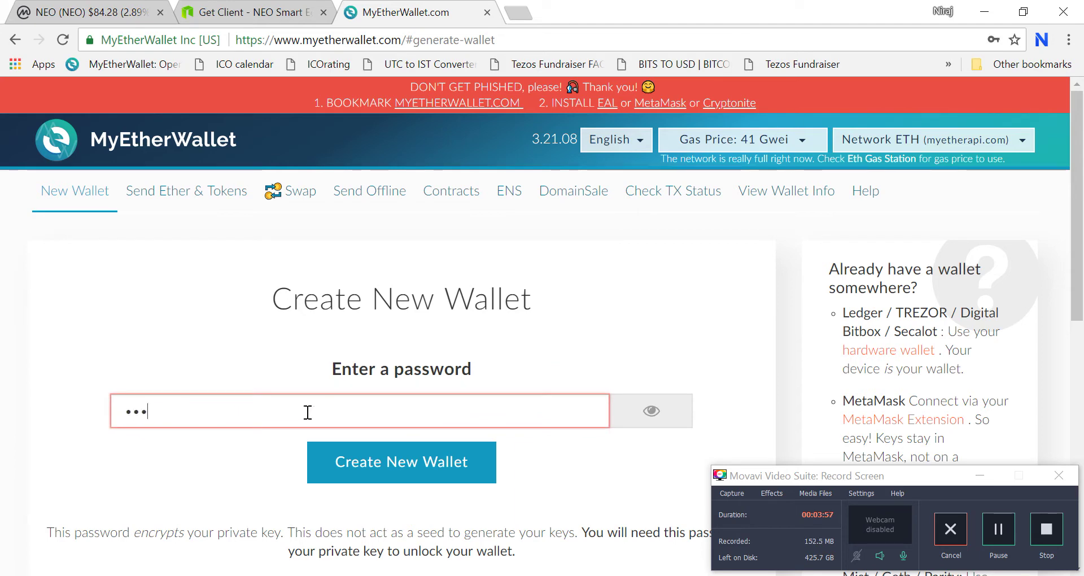
text(•••••)
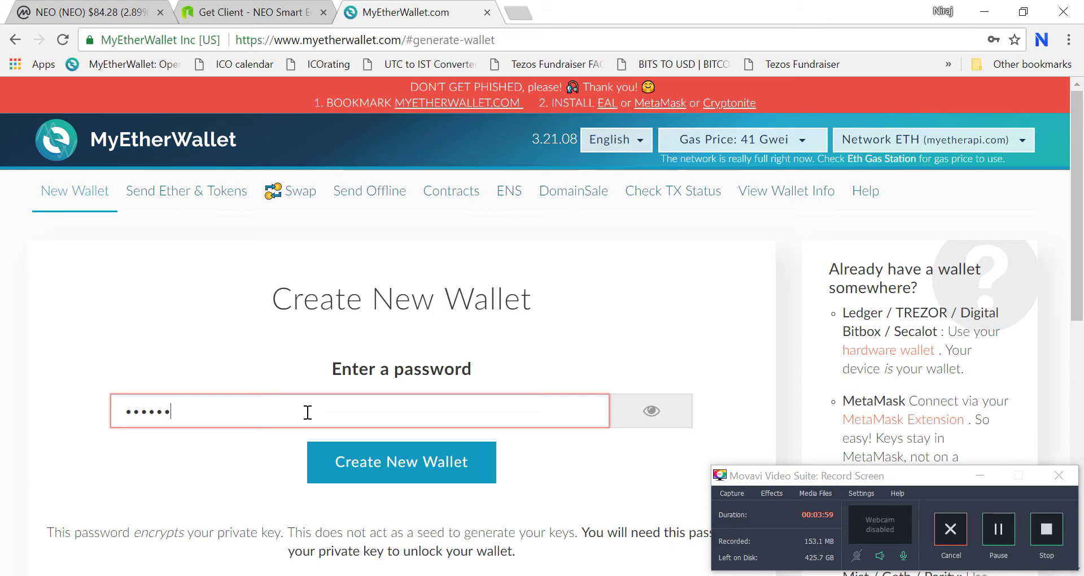
text(•)
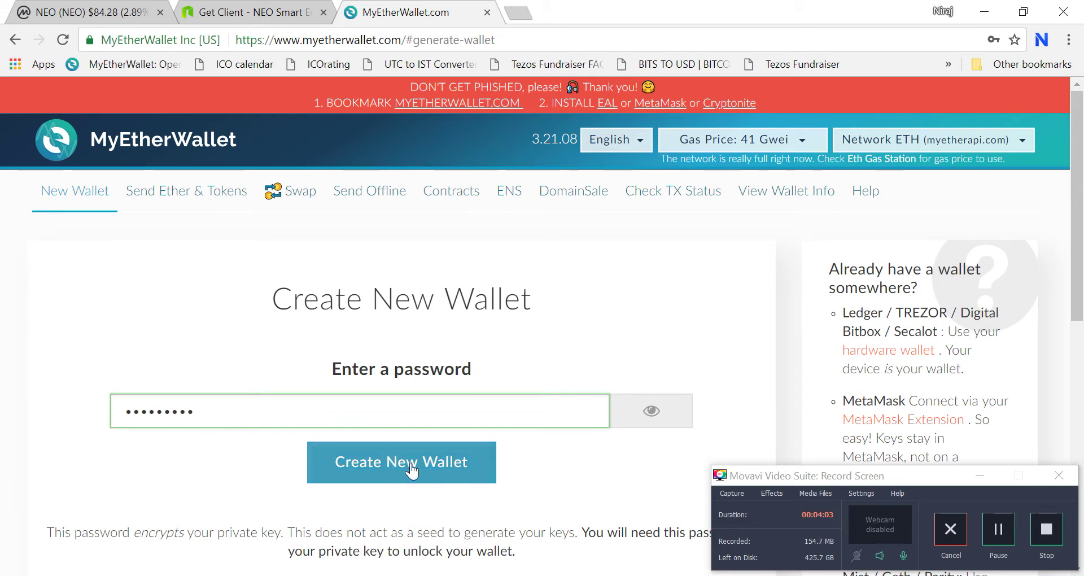
click(410, 463)
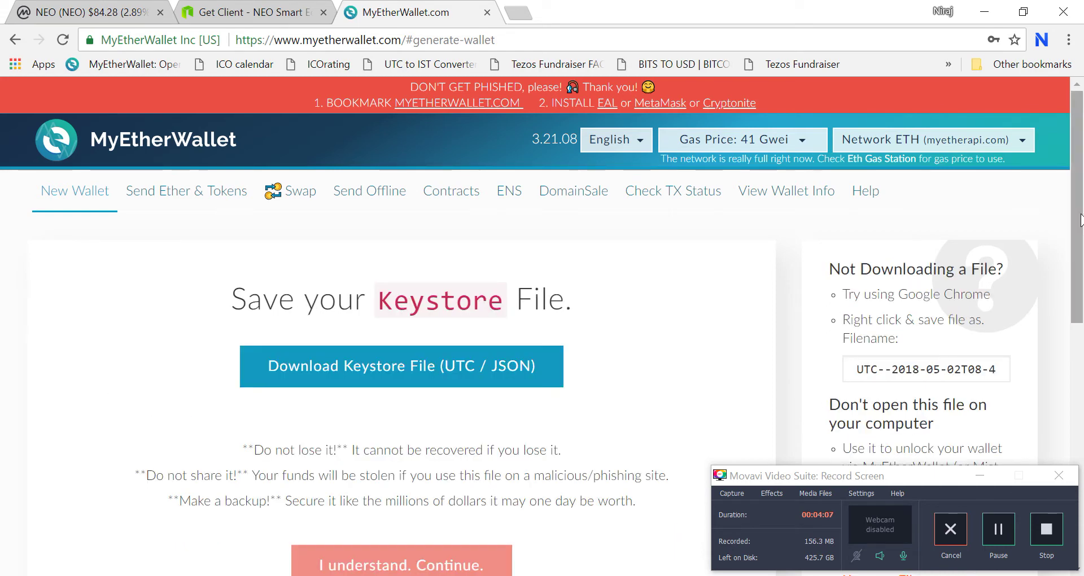
Step: Download the UTC/JSON keystore file and show it in the Downloads folder
drag(1080, 220, 1080, 268)
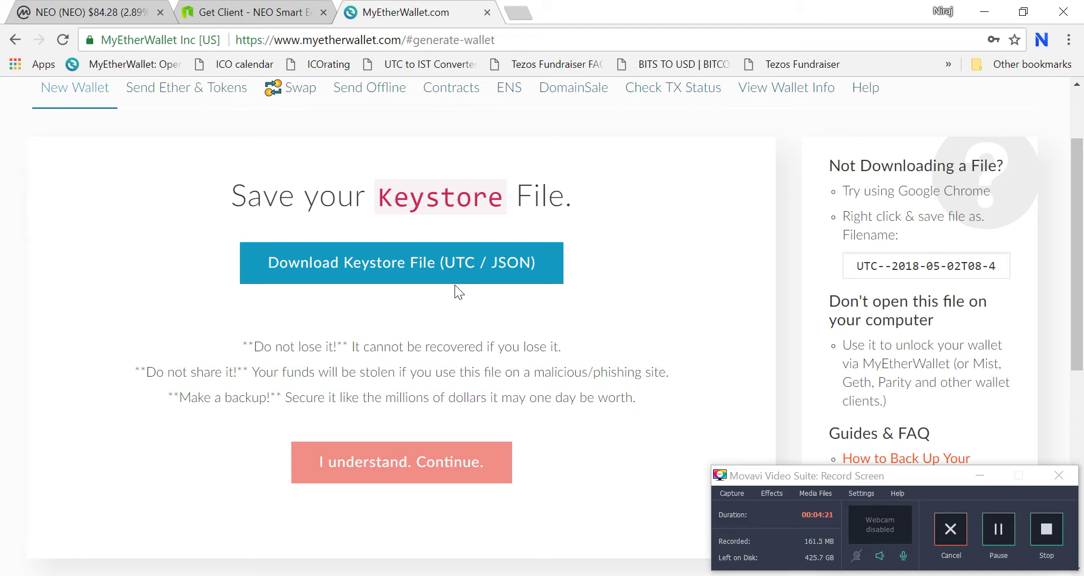
click(392, 273)
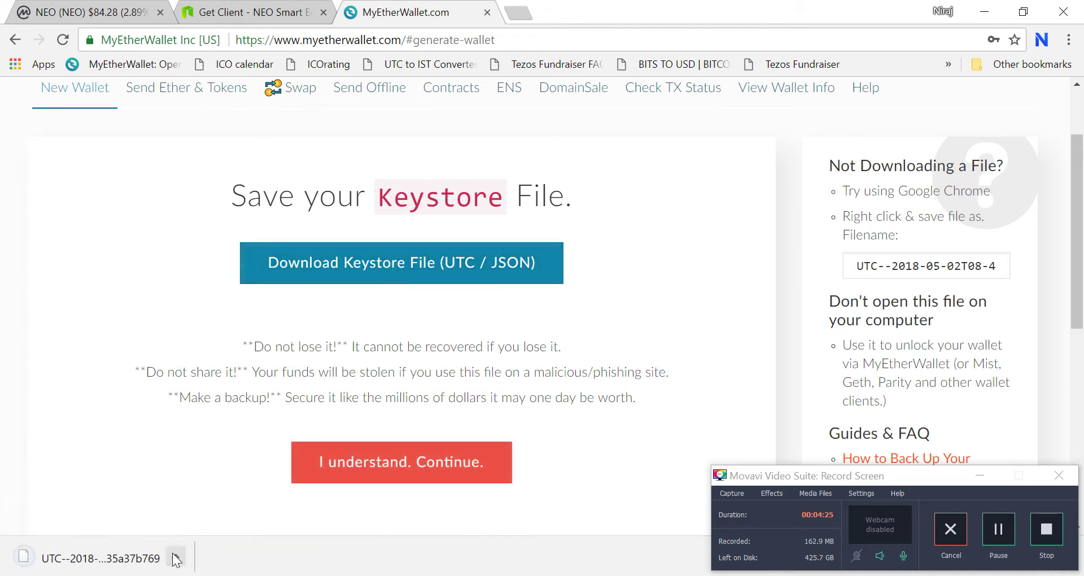
click(176, 557)
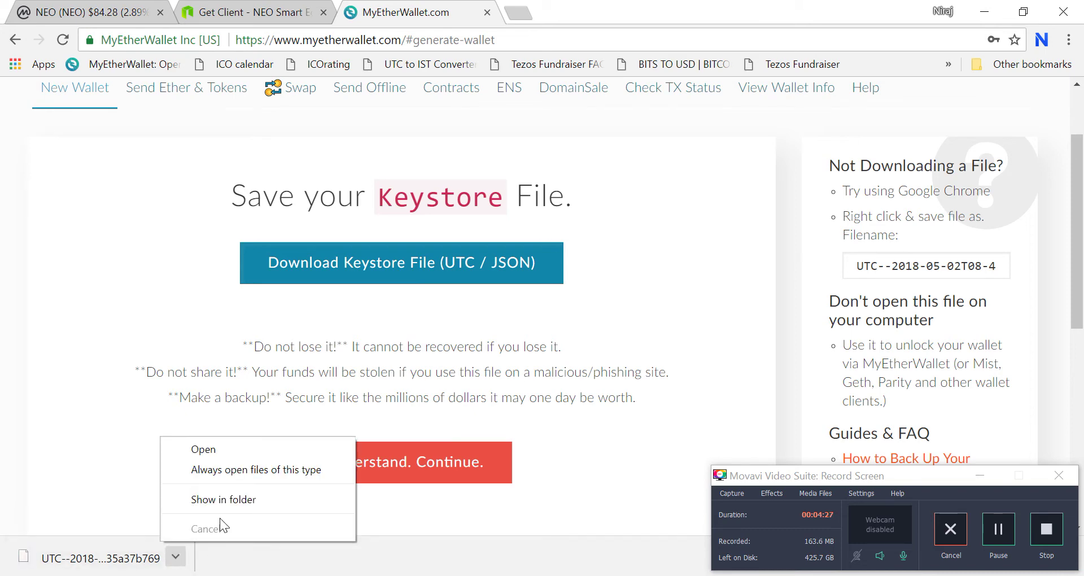
click(220, 501)
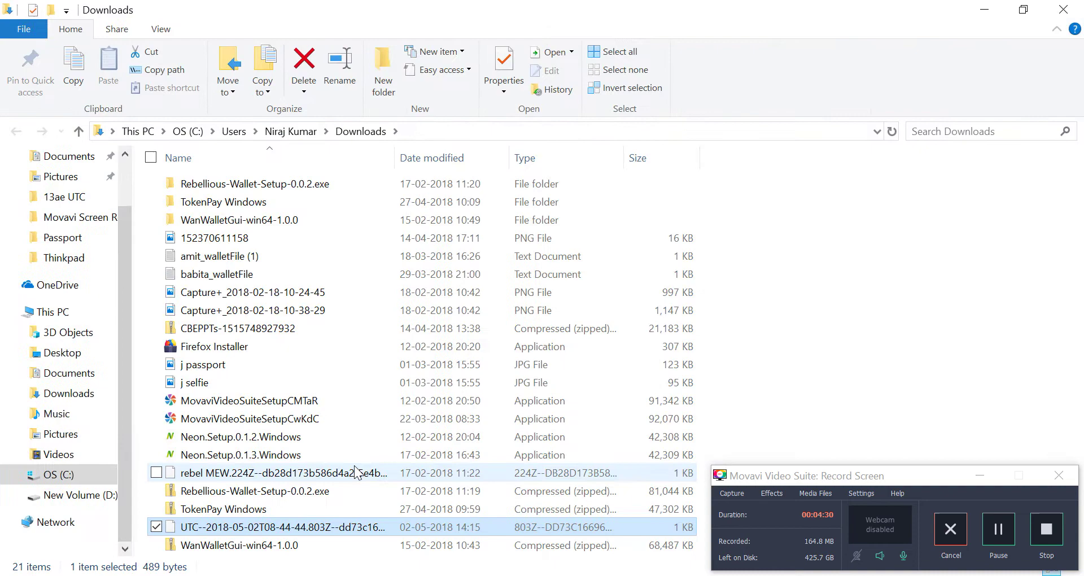
Step: Move the UTC keystore file from Downloads into the desktop TEST WALLET folder
right_click(232, 530)
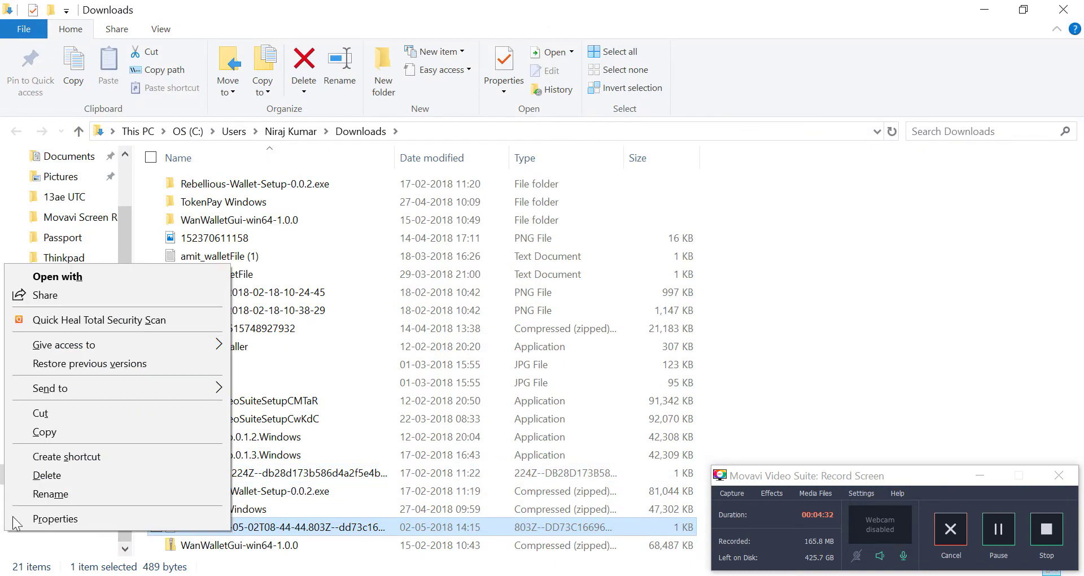
click(56, 418)
click(992, 10)
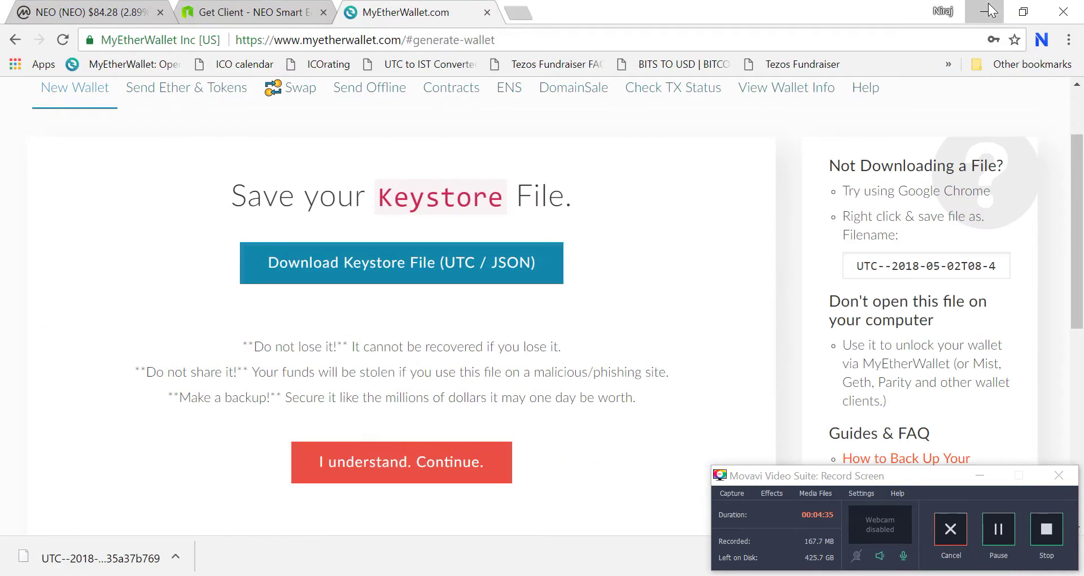
click(989, 10)
double_click(552, 36)
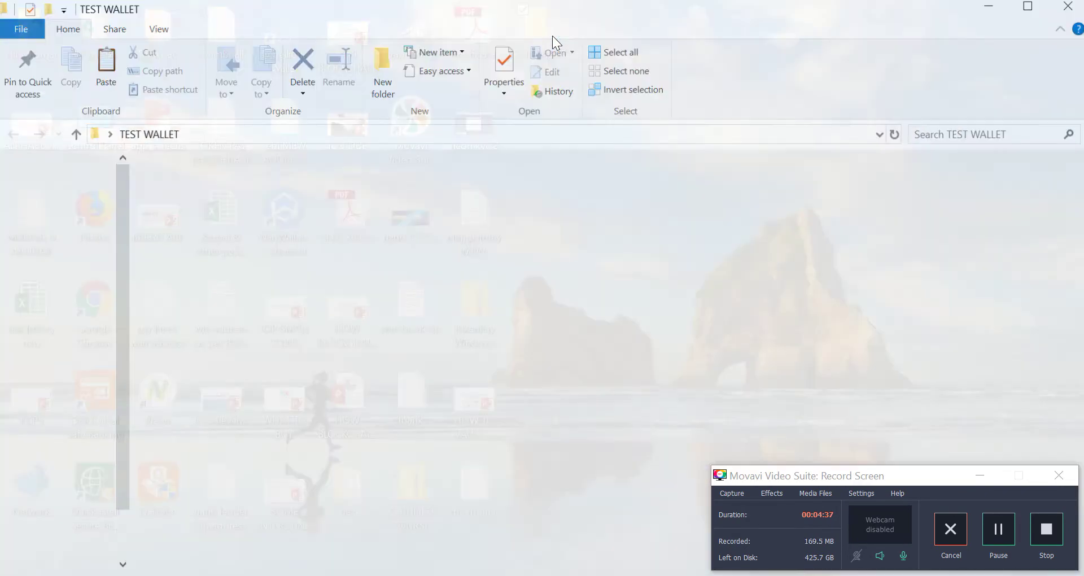
click(847, 80)
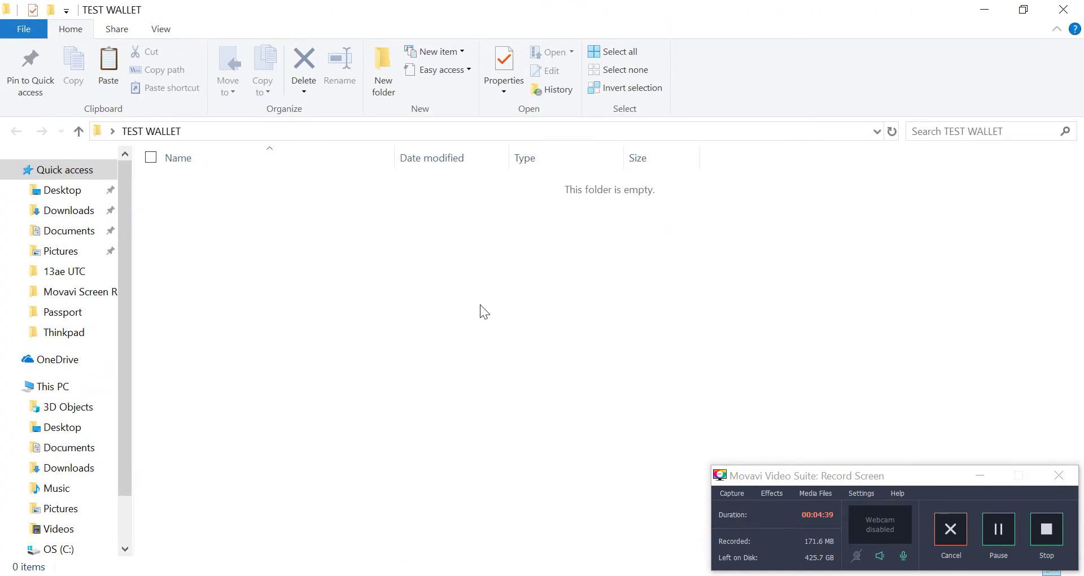
key(ctrl+v)
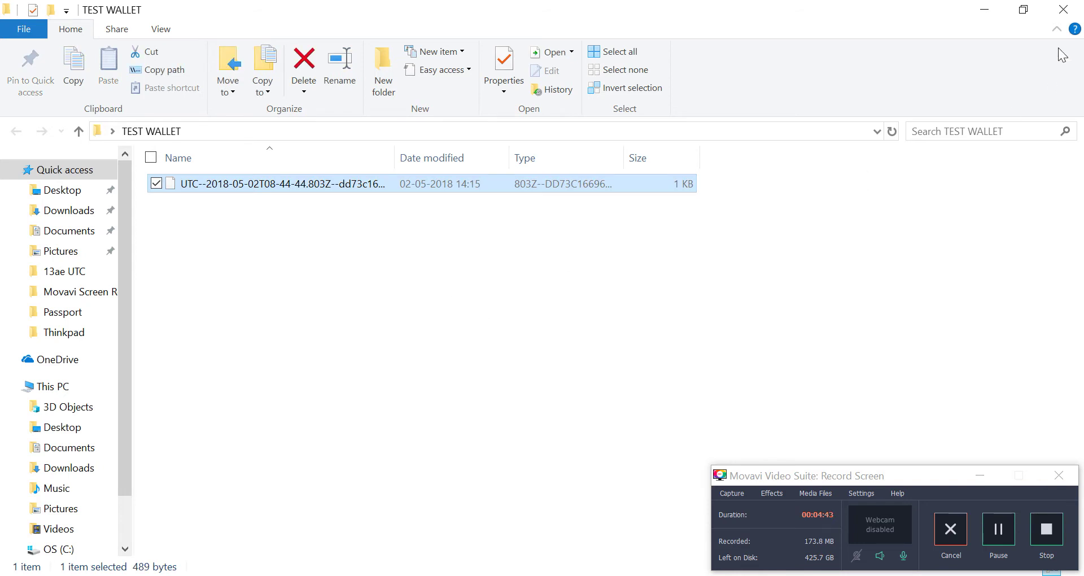
click(985, 10)
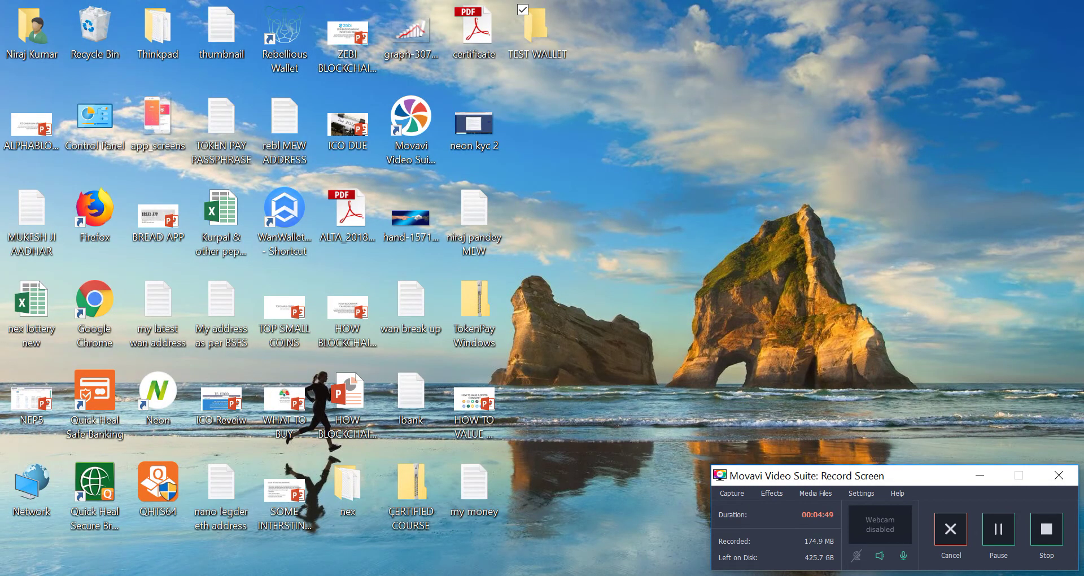
key(alt+Tab)
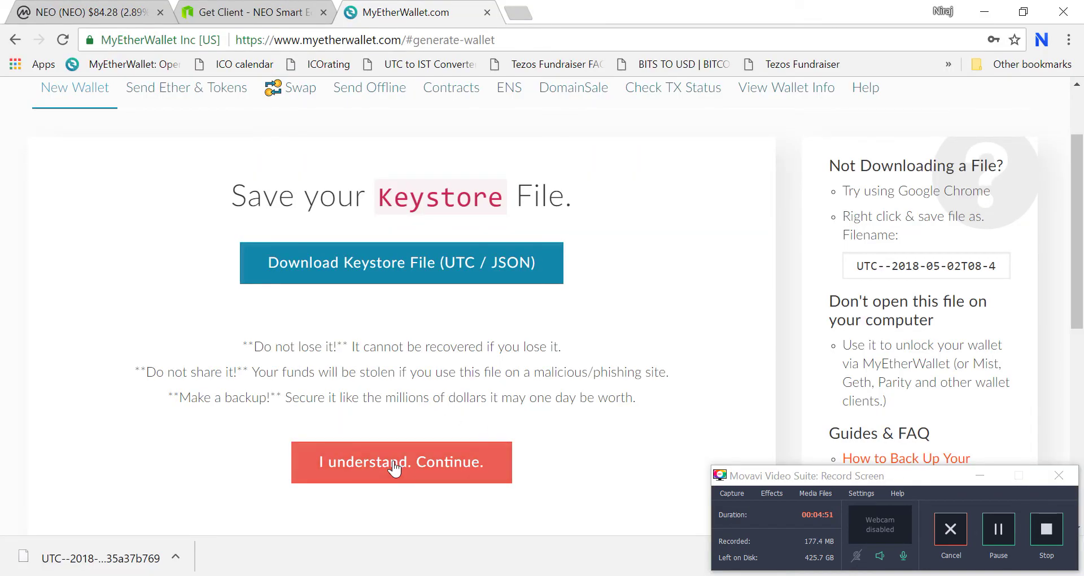
Step: Confirm the keystore is saved and continue to the Save Your Private Key page
click(394, 467)
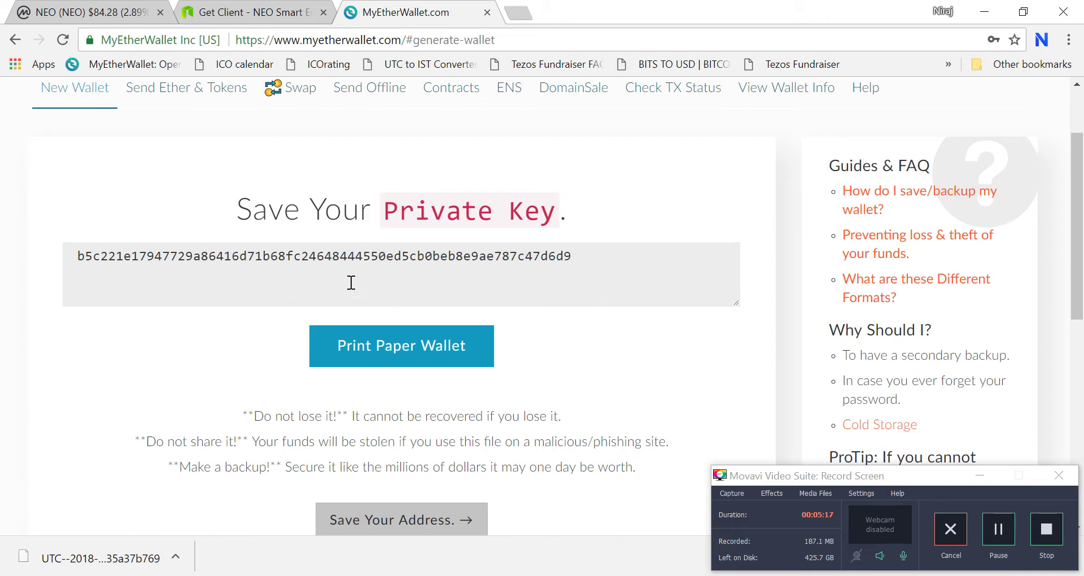
Step: Select the private key and print a paper wallet backup, then close its preview
double_click(383, 265)
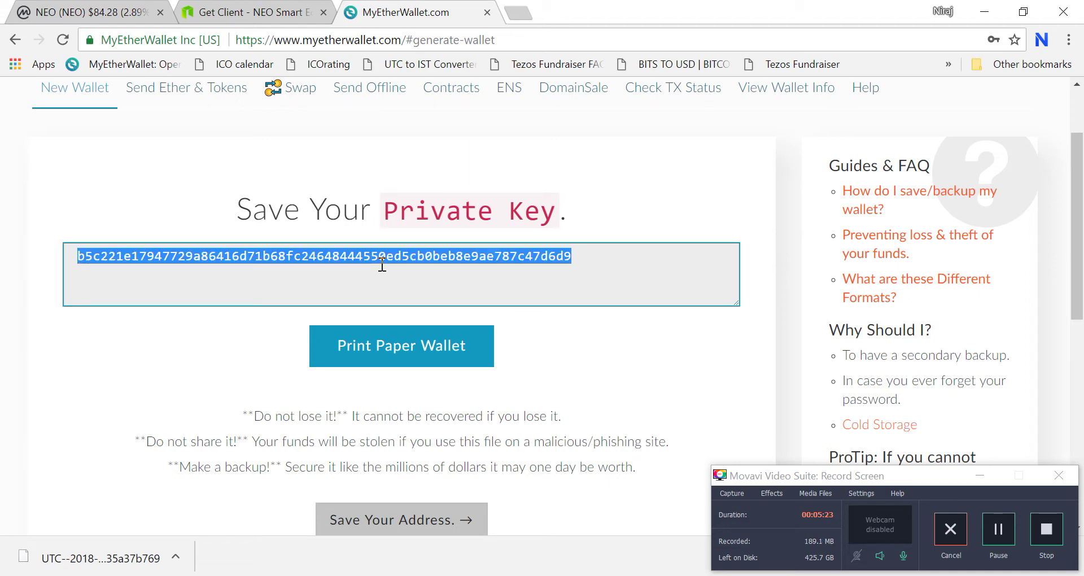
click(424, 354)
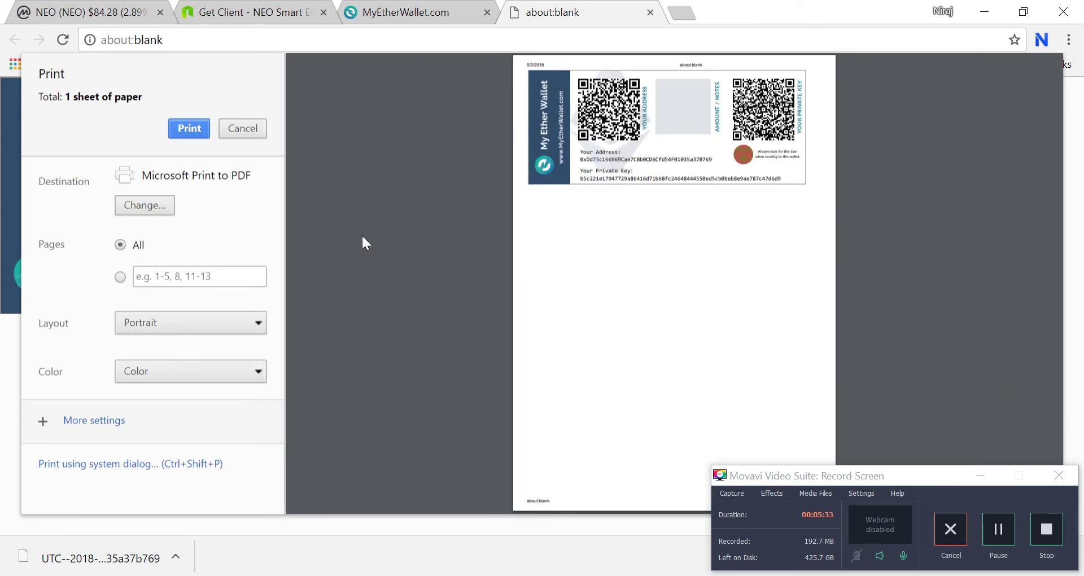
click(649, 12)
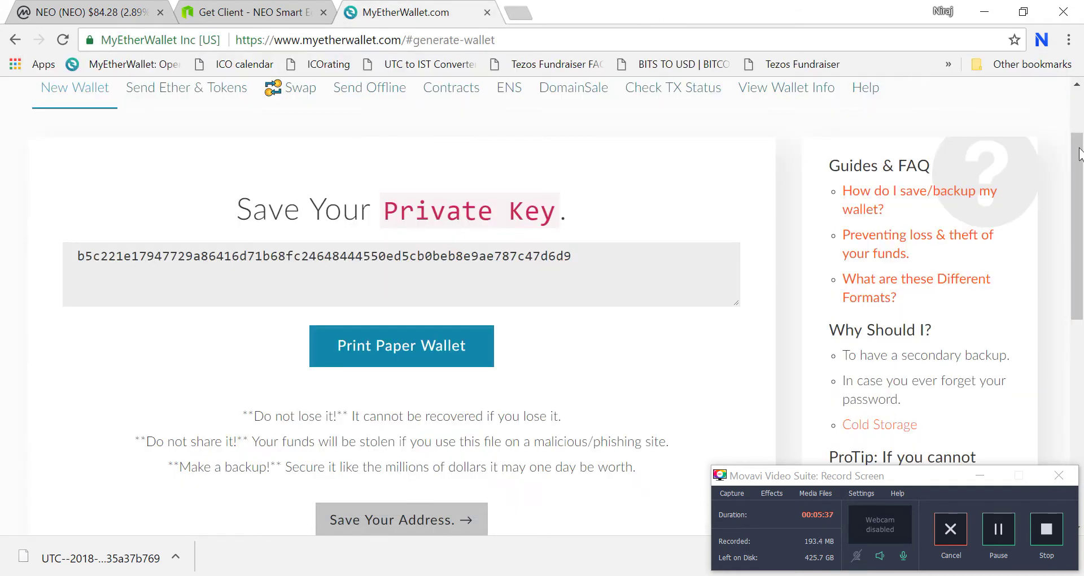
drag(1079, 166, 1078, 219)
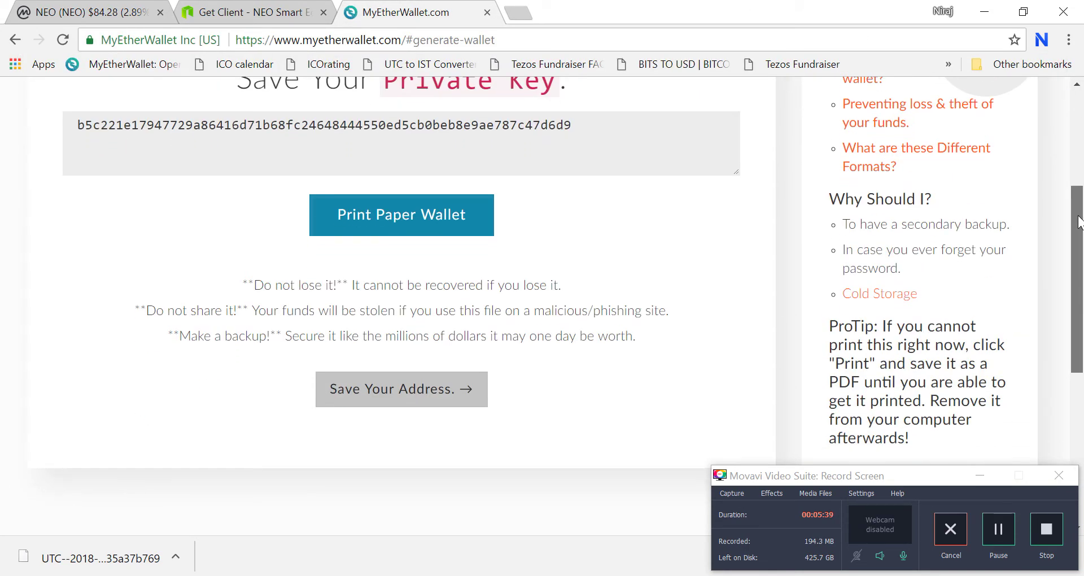
Step: Confirm 'Save Your Address' and go to the View Wallet Info page with its access options
click(448, 388)
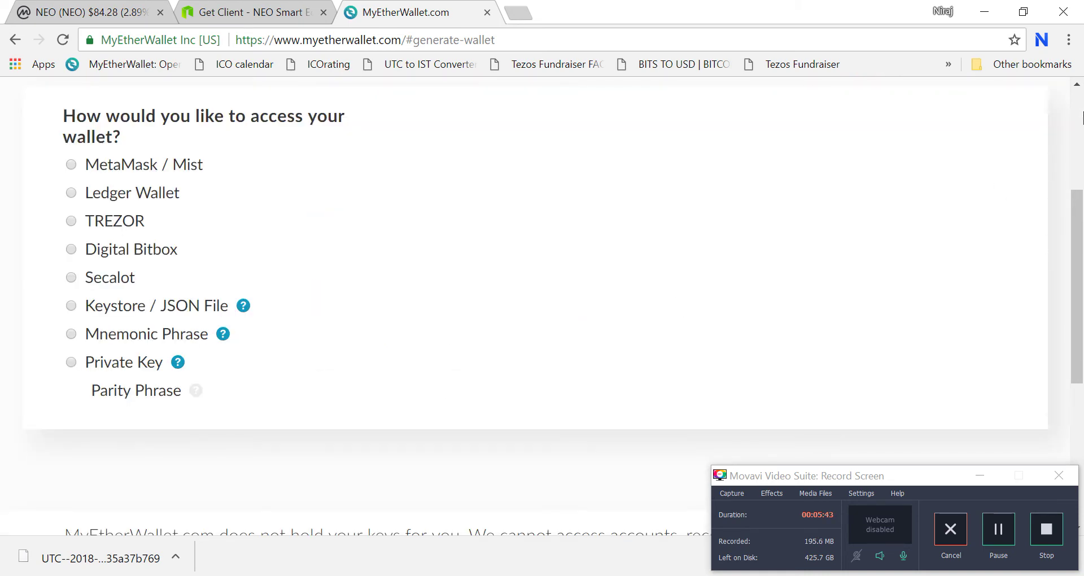
scroll(1082, 117, up, 5)
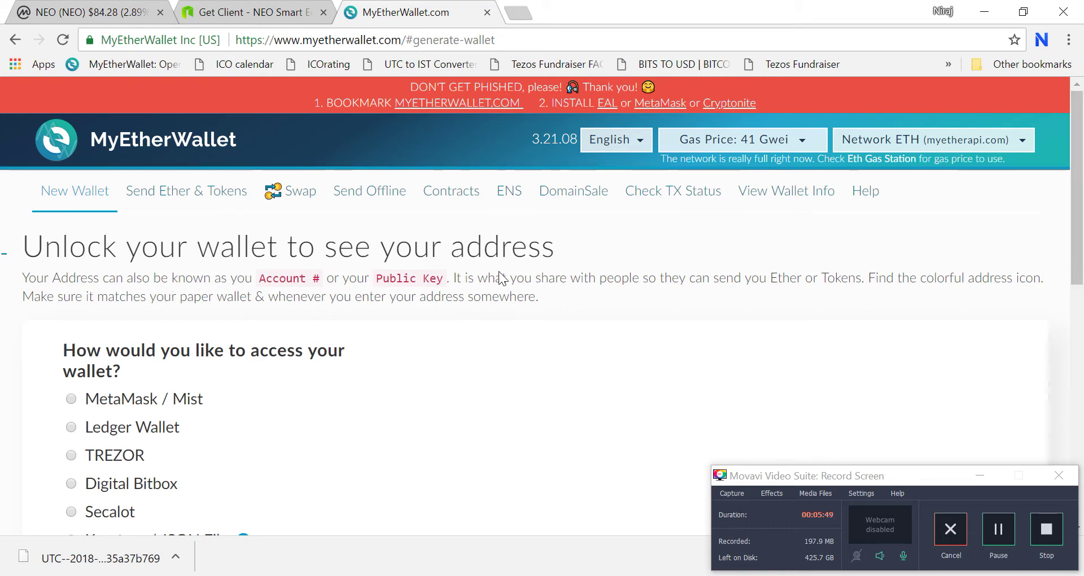
click(752, 204)
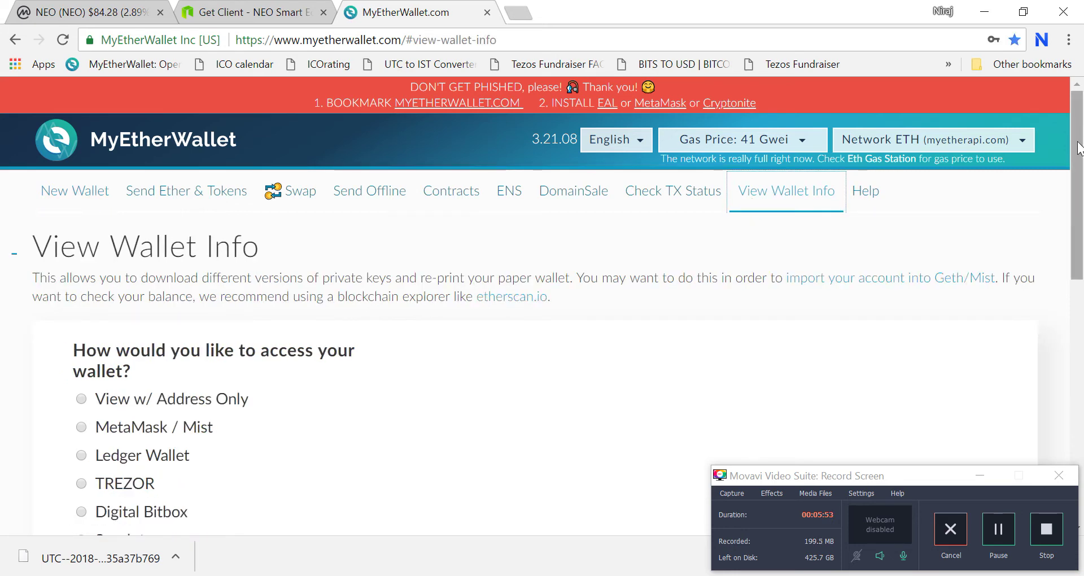
drag(1079, 137, 1078, 141)
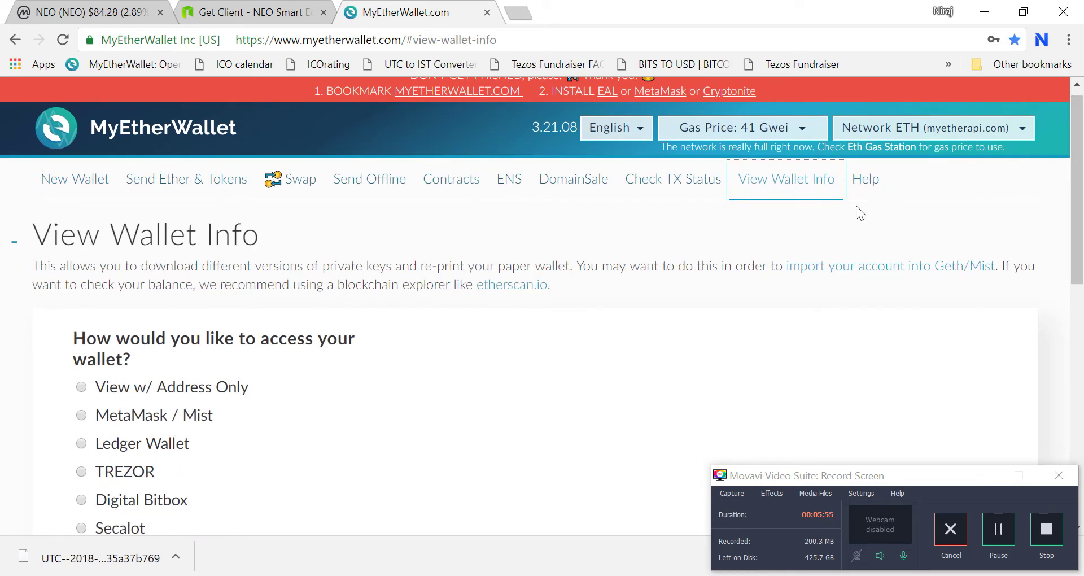
Step: Open MyEtherWallet's Send Ether & Tokens page and review its access options, Address Only to Private Key
click(171, 183)
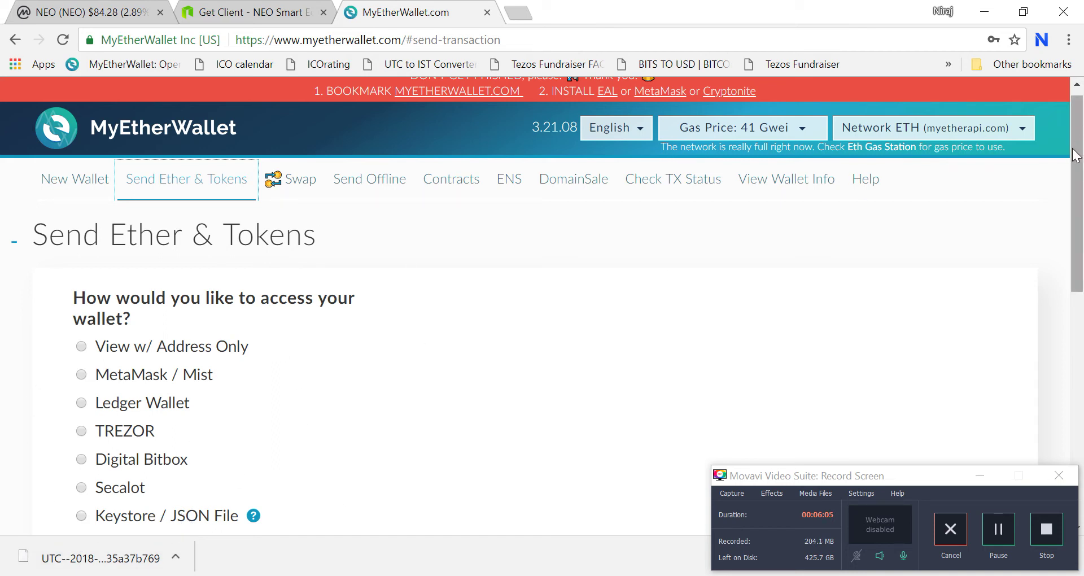
drag(1077, 153, 1081, 203)
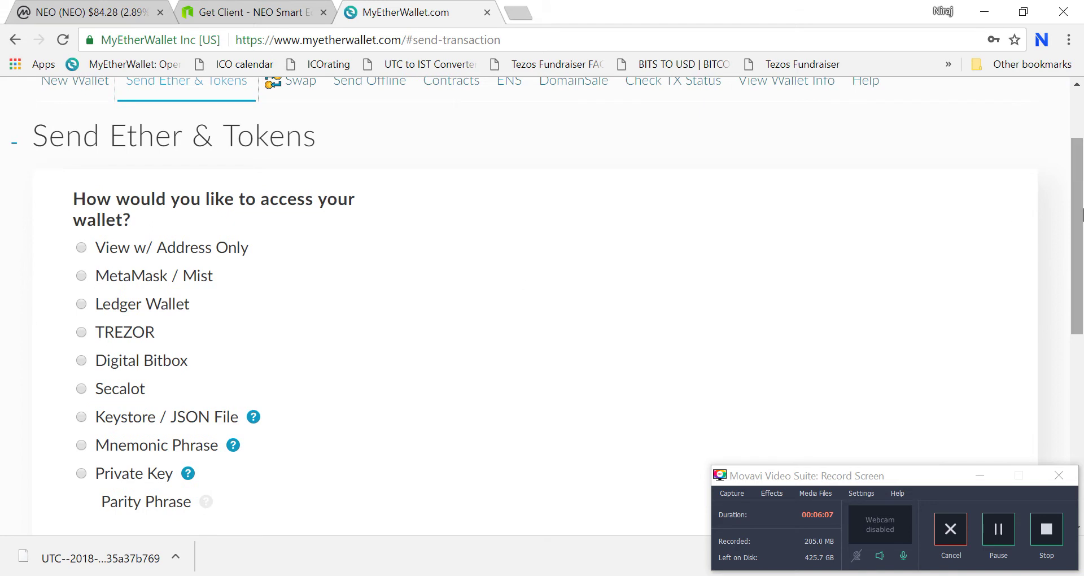
scroll(1079, 210, down, 1)
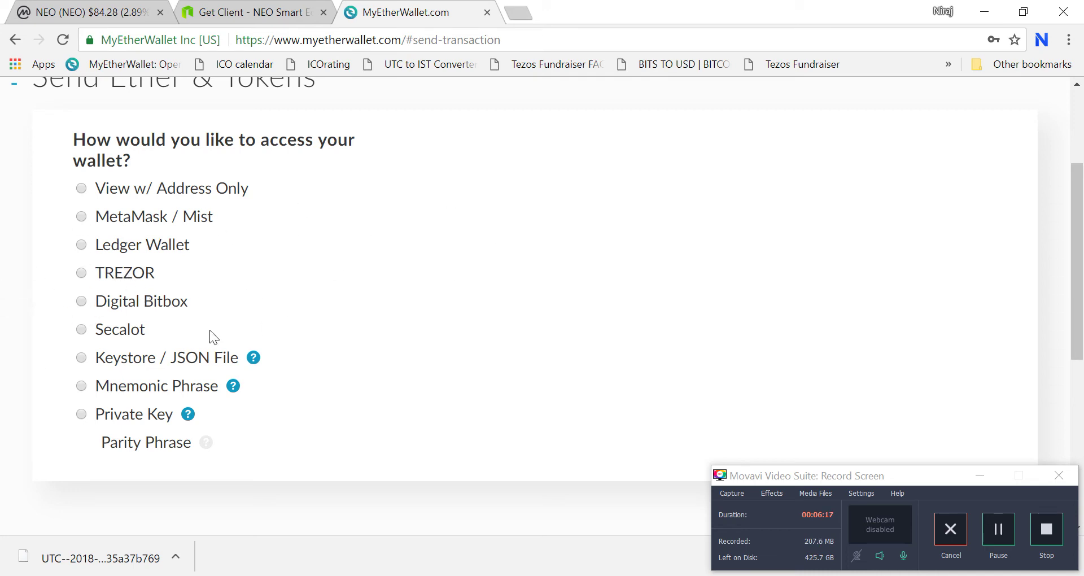
scroll(801, 224, up, 3)
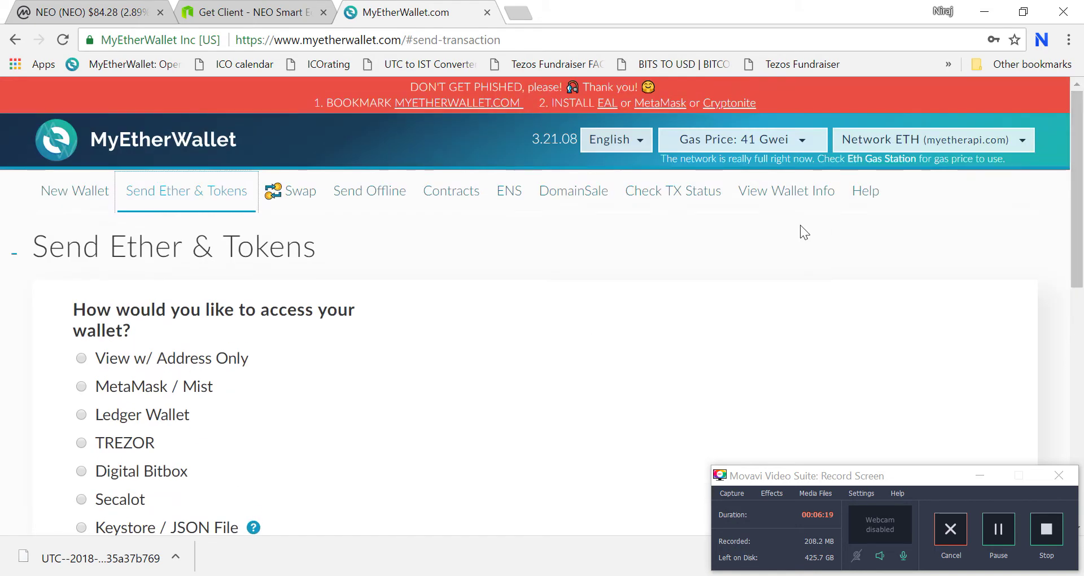
Step: On View Wallet Info, choose Keystore / JSON File and load the UTC file from TEST WALLET
click(769, 206)
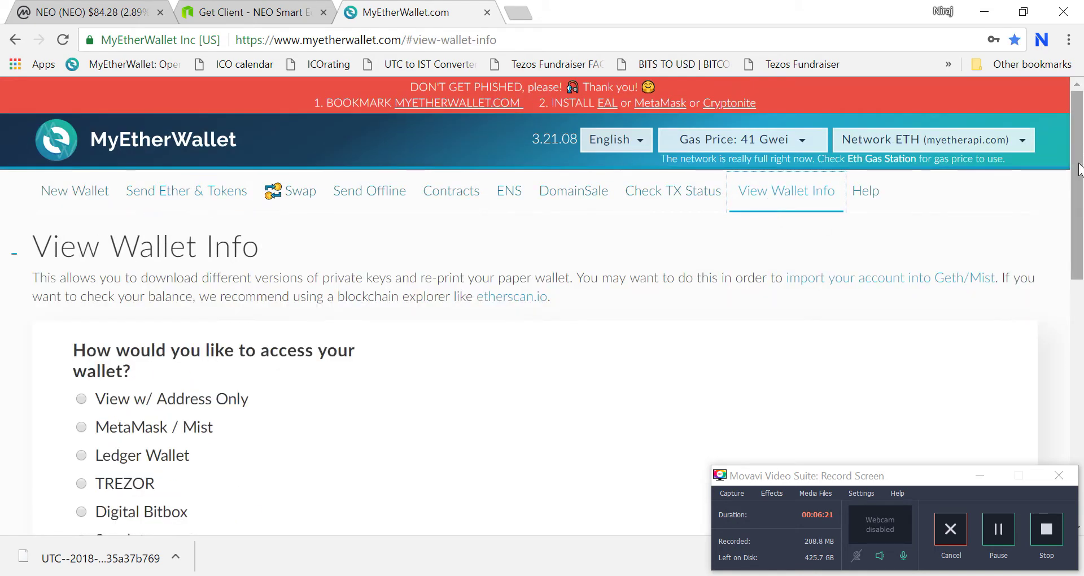
scroll(1079, 170, down, 1)
scroll(1079, 170, up, 1)
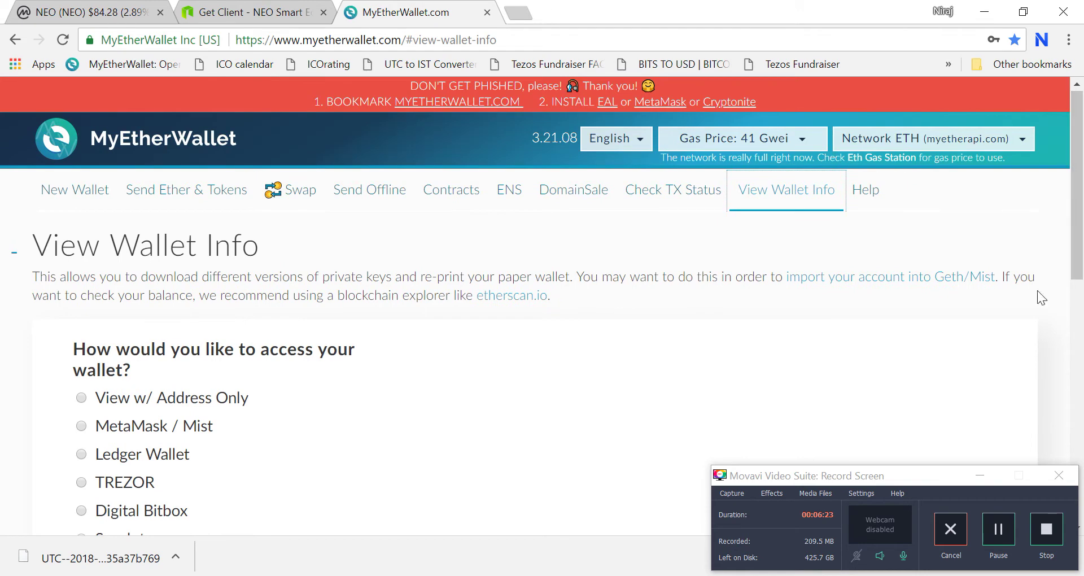
scroll(1079, 242, down, 4)
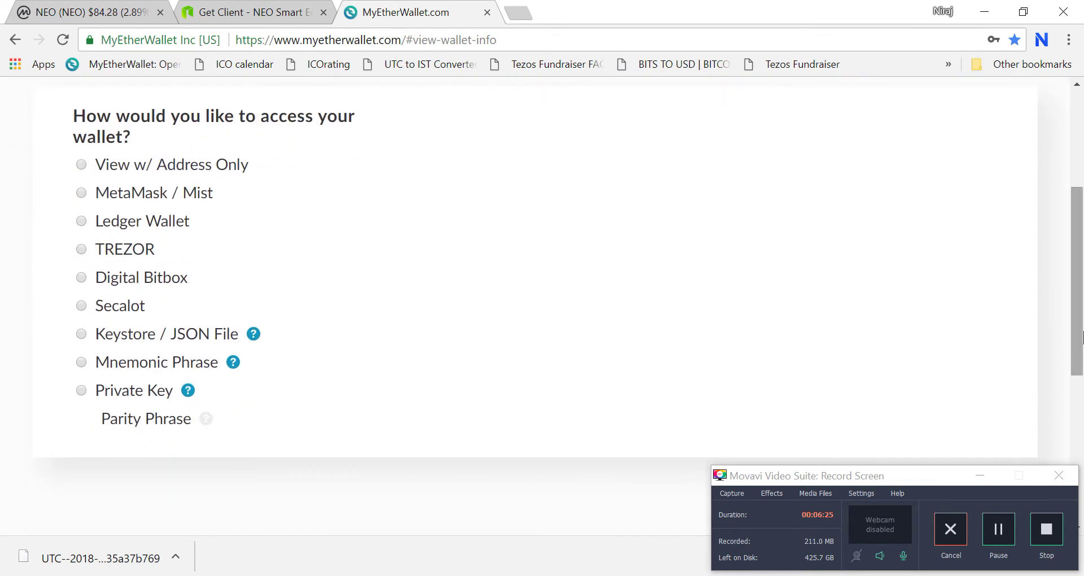
click(82, 334)
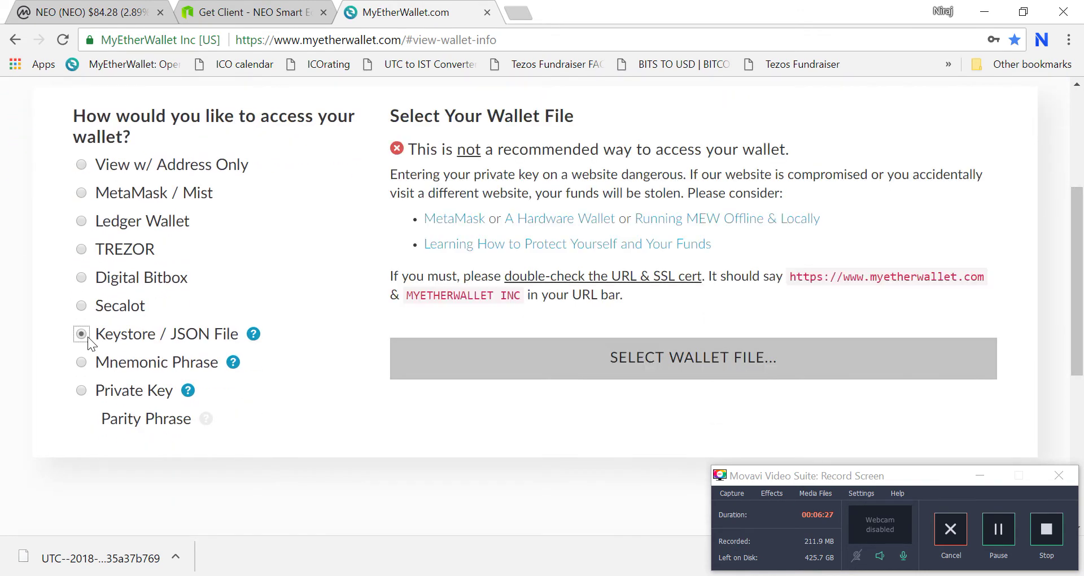
click(706, 353)
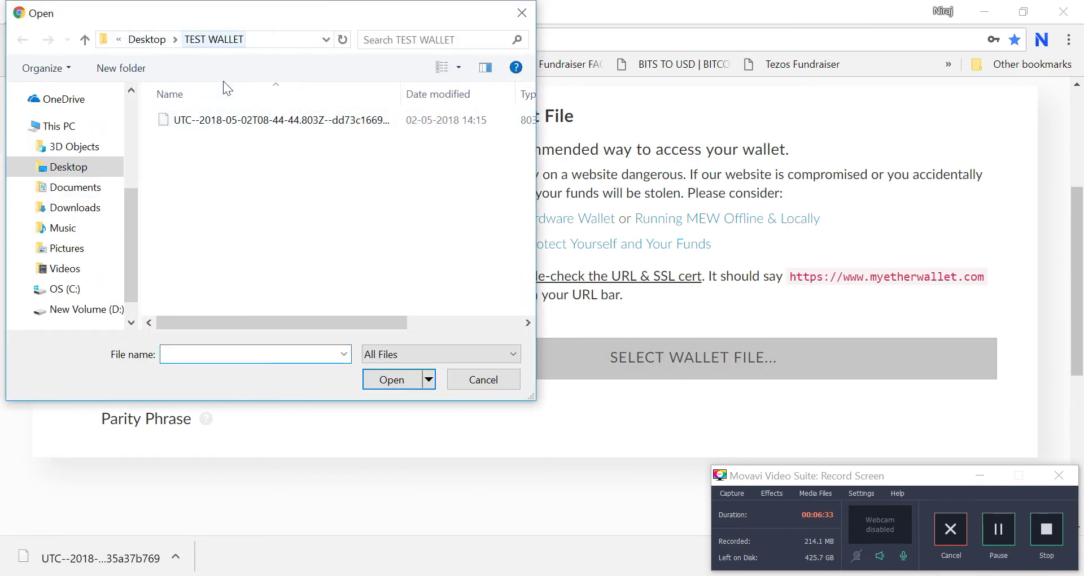
double_click(232, 123)
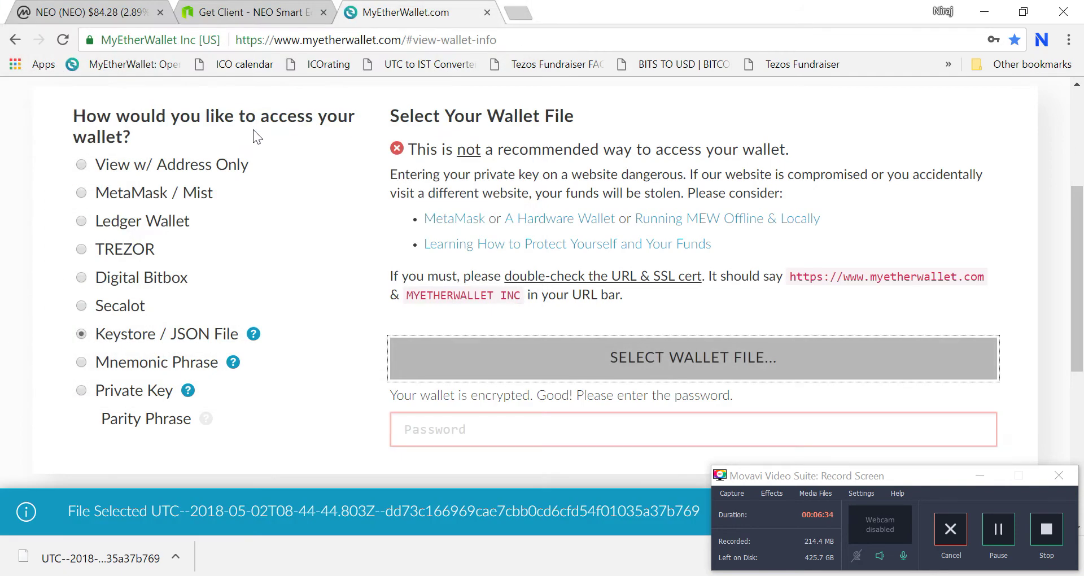
Step: Enter the wallet password and unlock the keystore wallet
click(689, 427)
text(***)
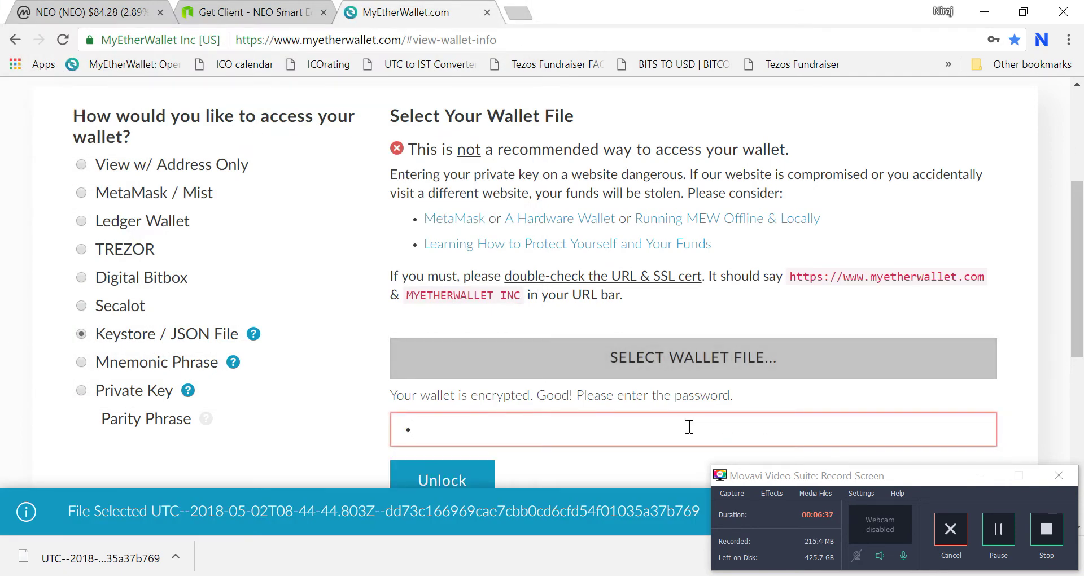
text(•••••)
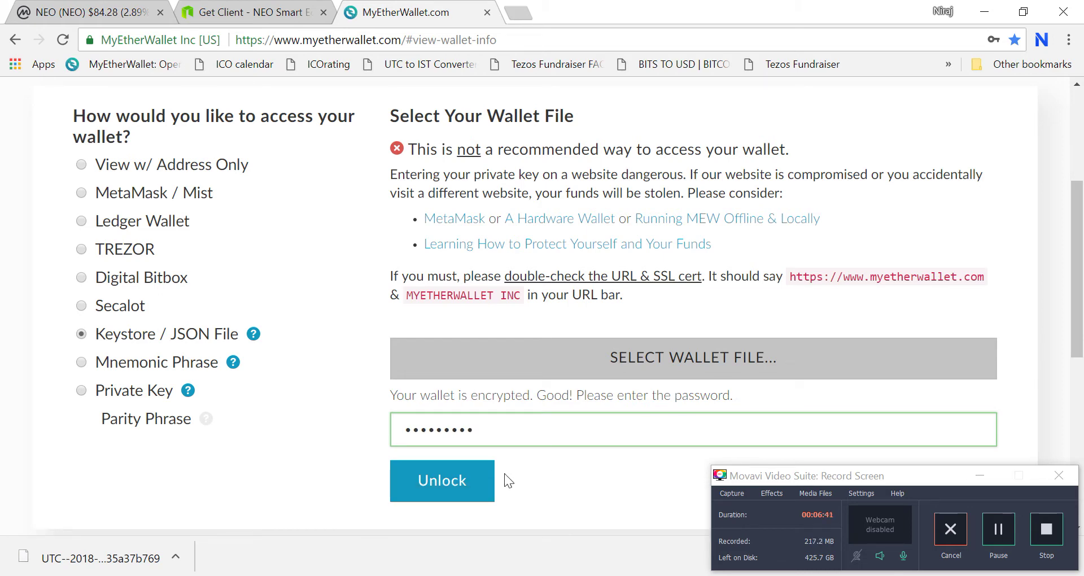
click(476, 485)
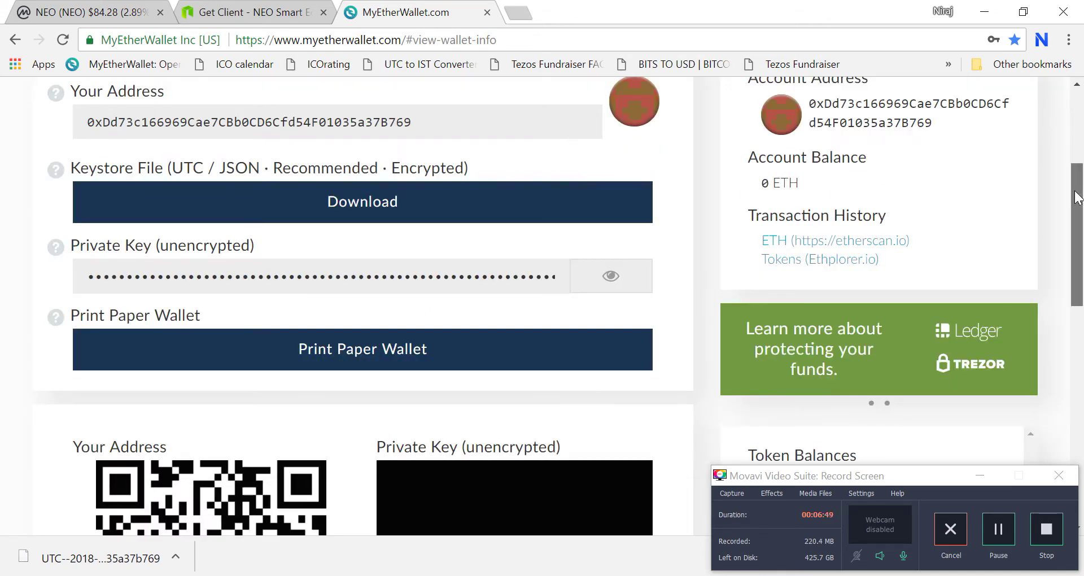
Step: Select the unlocked wallet's full Account Address on View Wallet Info, balance 0 ETH
drag(1077, 198, 1070, 140)
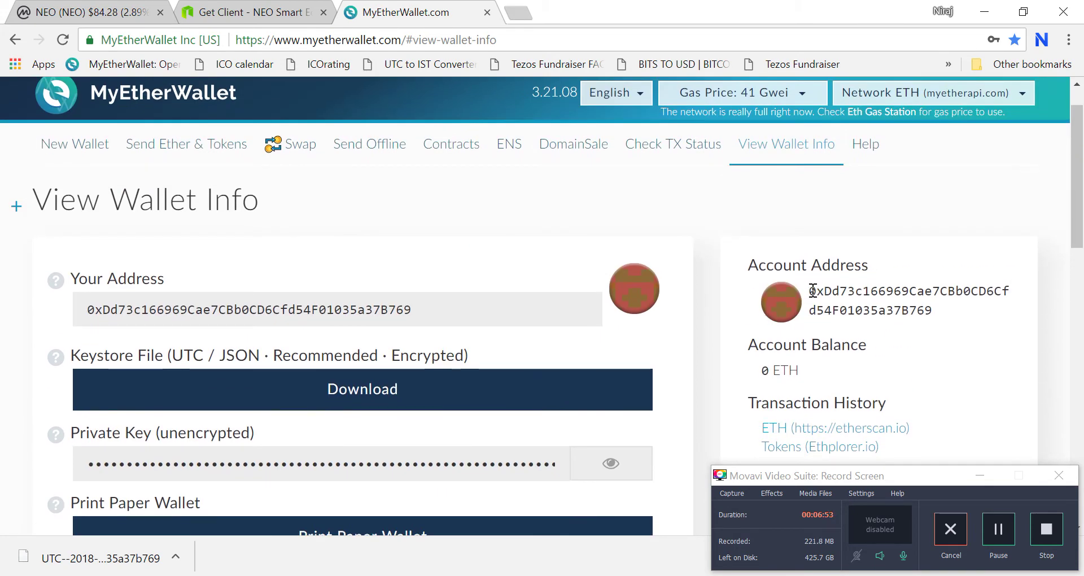
drag(812, 291, 938, 326)
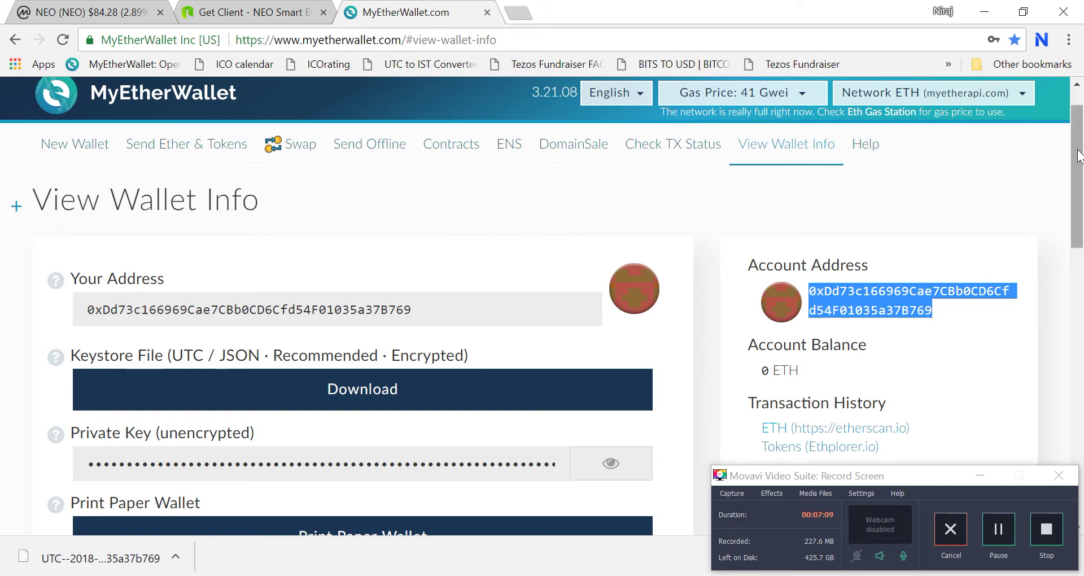
drag(1078, 156, 1041, 133)
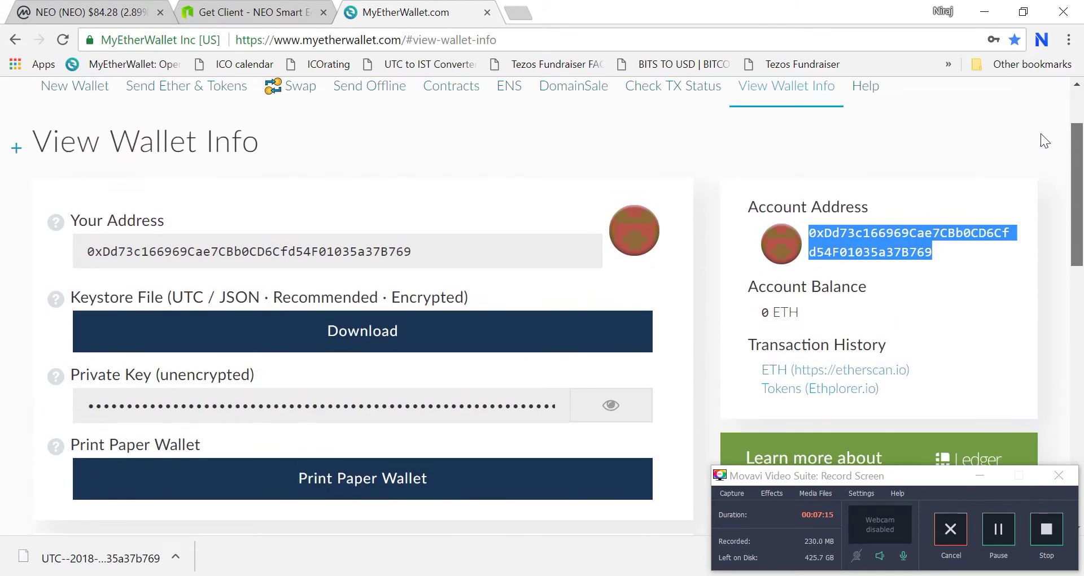
scroll(1036, 148, up, 2)
scroll(1036, 136, up, 1)
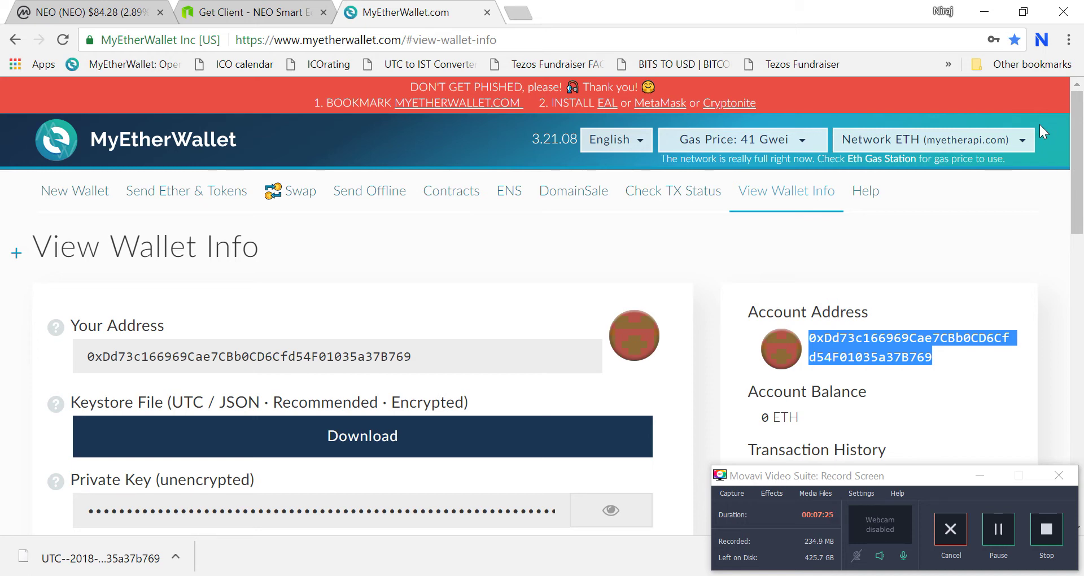
Step: On Send Ether & Tokens, choose Keystore / JSON File and load the UTC file from TEST WALLET
click(165, 206)
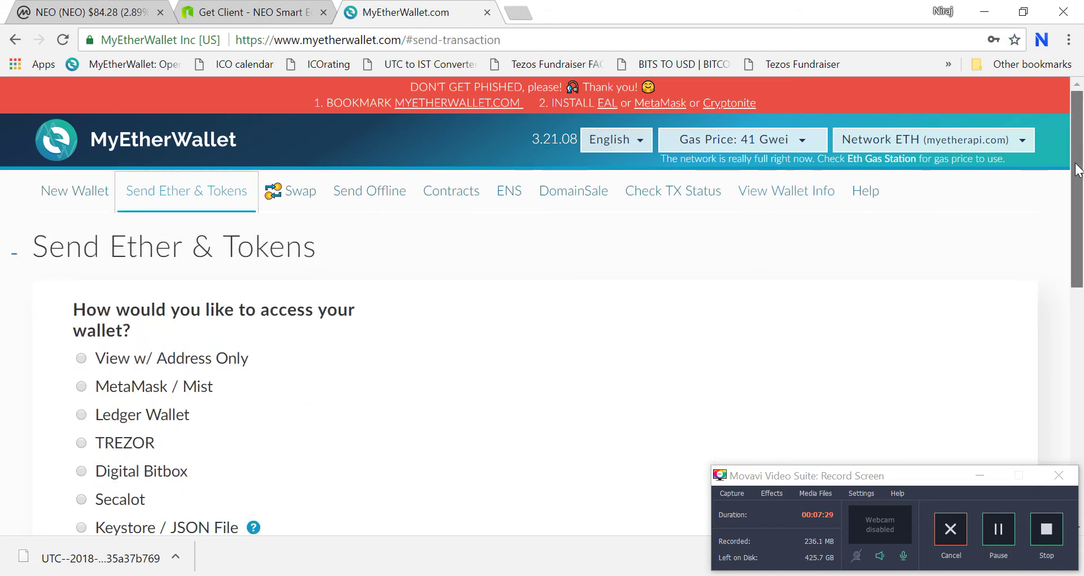
scroll(231, 281, down, 3)
click(160, 346)
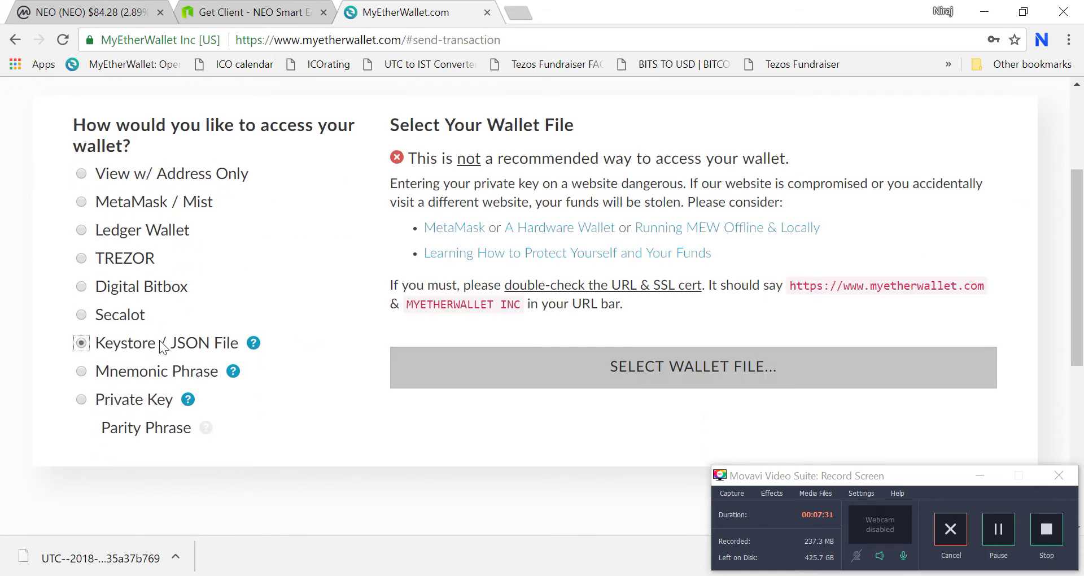
click(750, 368)
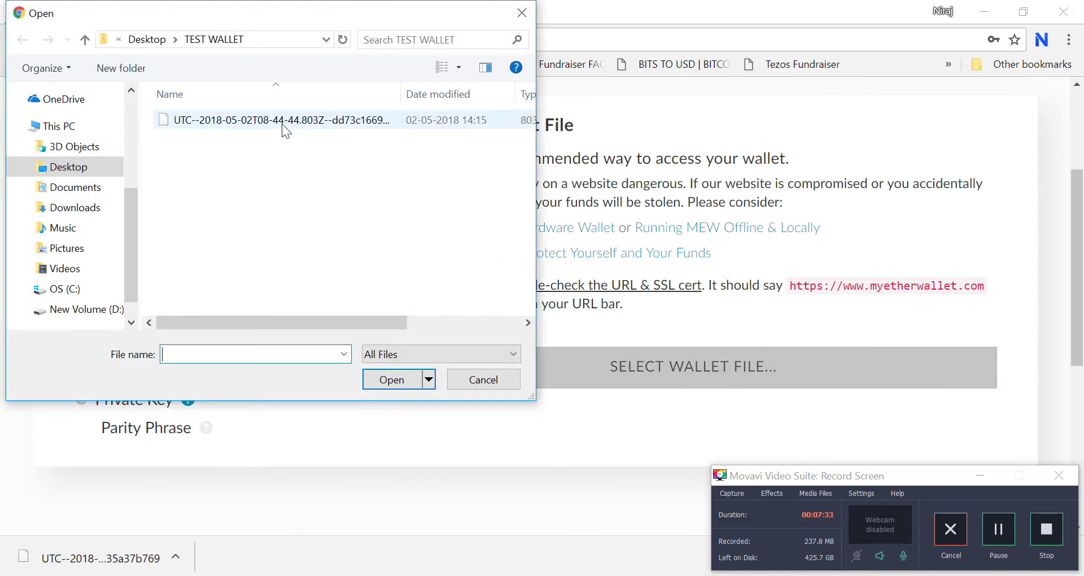
double_click(275, 122)
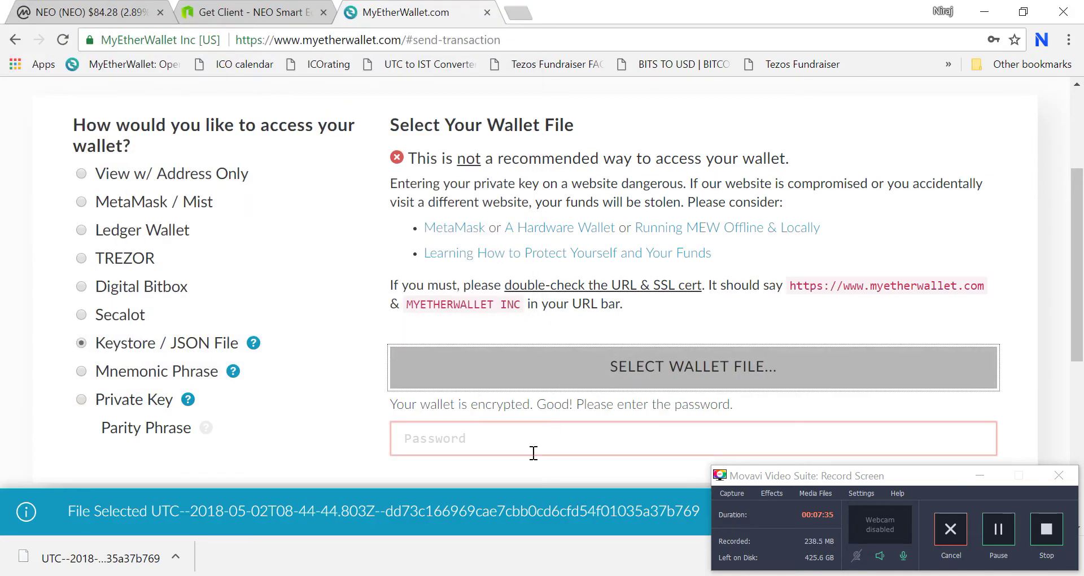
Step: Enter the wallet password and unlock it to show the send form with 0 ETH balance
click(532, 451)
text(••••••)
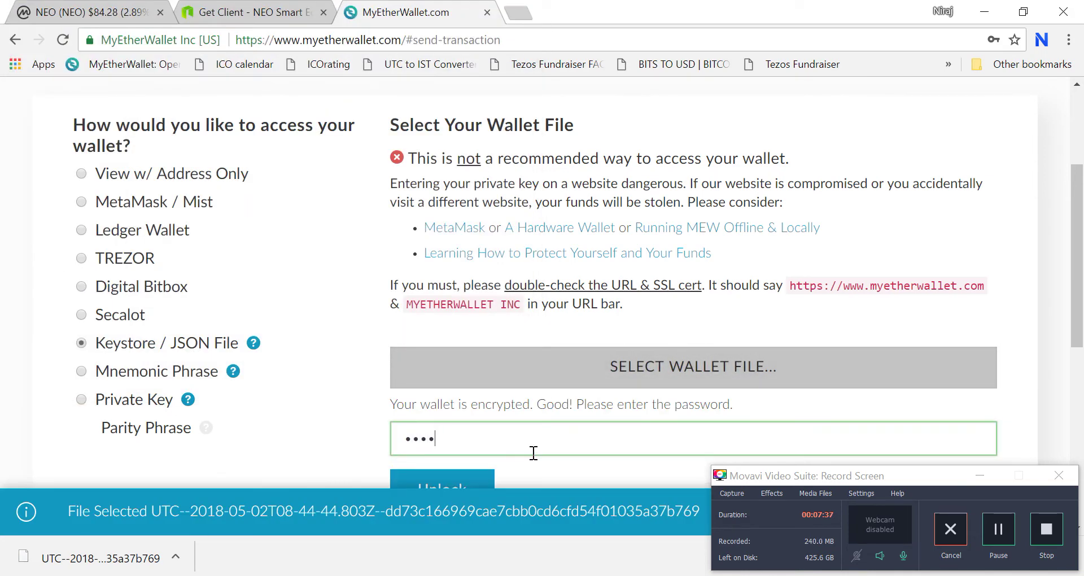
text(•••)
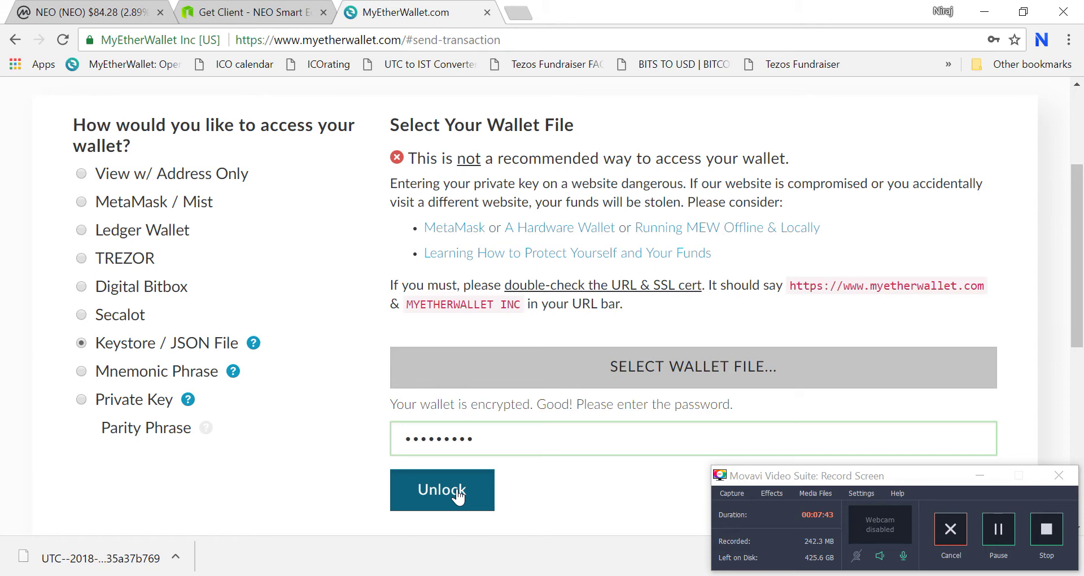
click(458, 496)
scroll(1078, 135, up, 2)
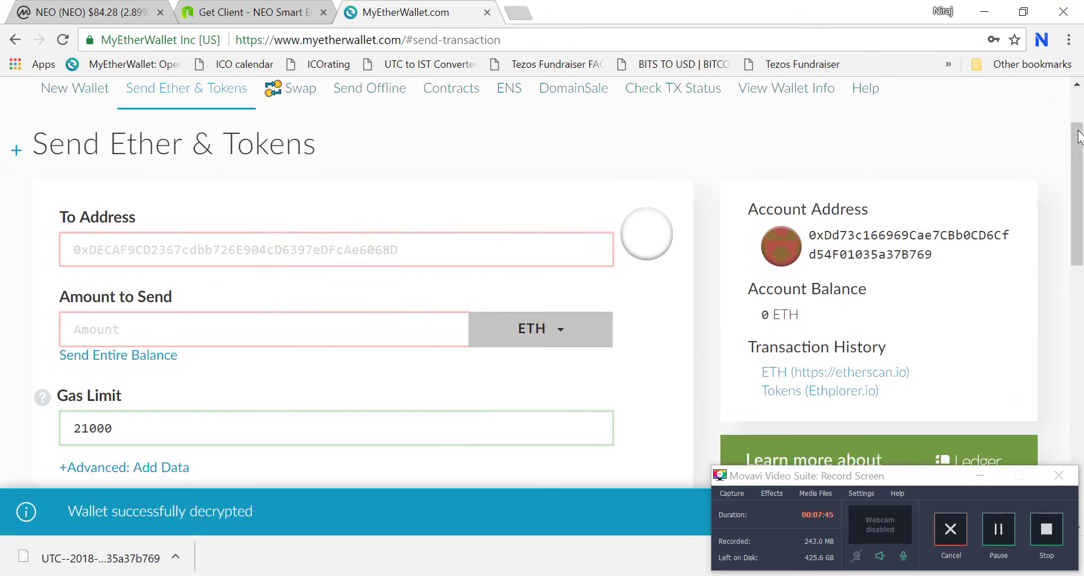
scroll(1078, 136, up, 2)
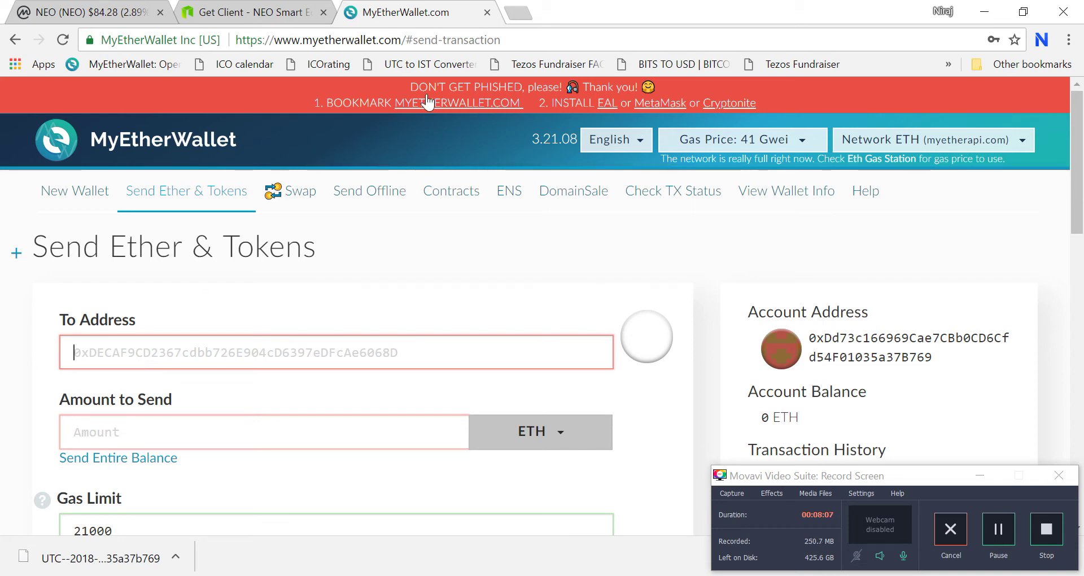
Step: Open etherscan.io in a new browser tab
click(517, 15)
text(ether)
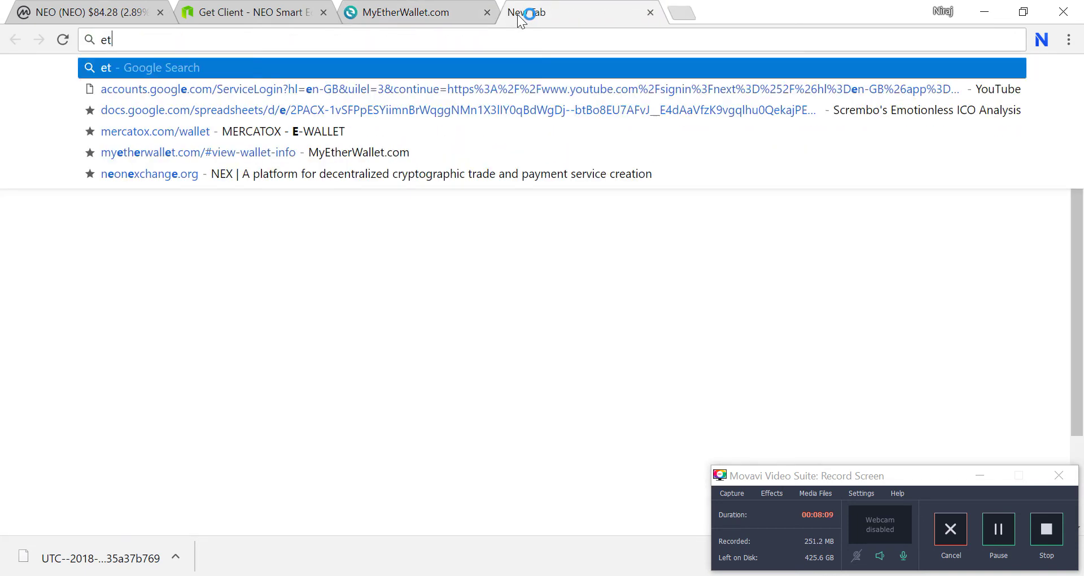
key(BackSpace)
key(BackSpace)
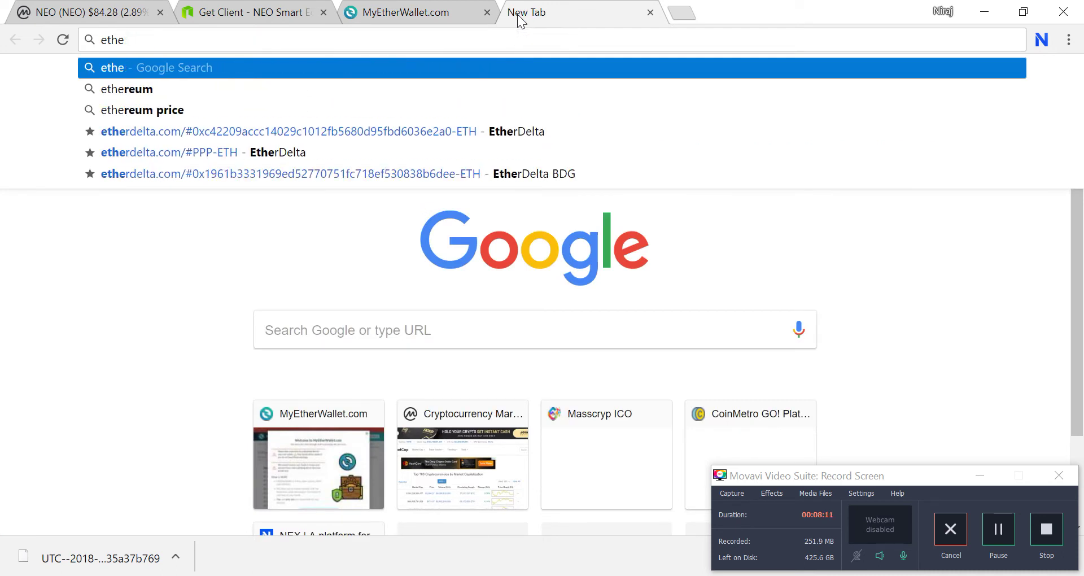
text(rscan.io)
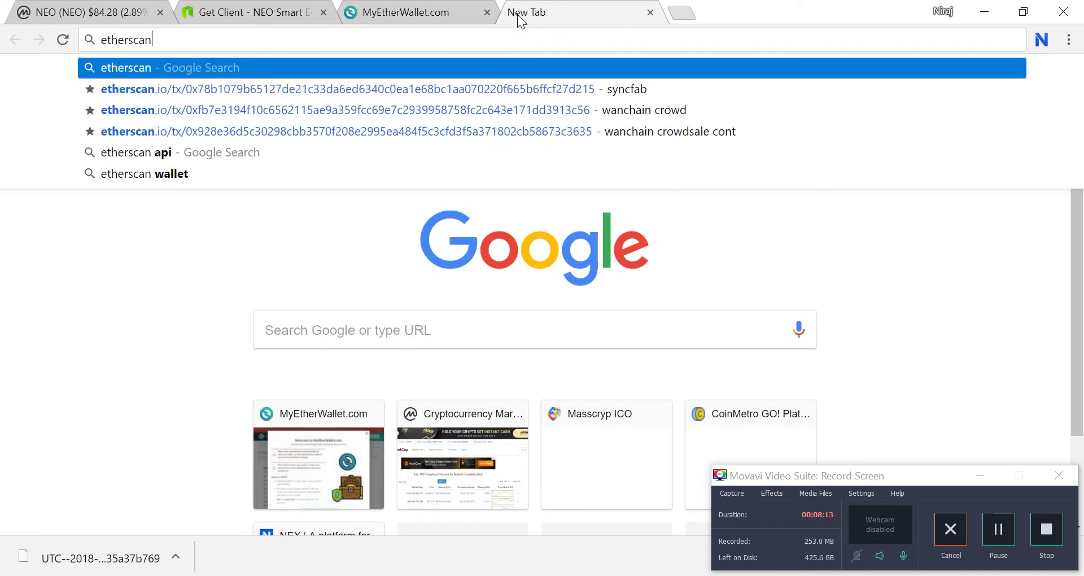
key(Return)
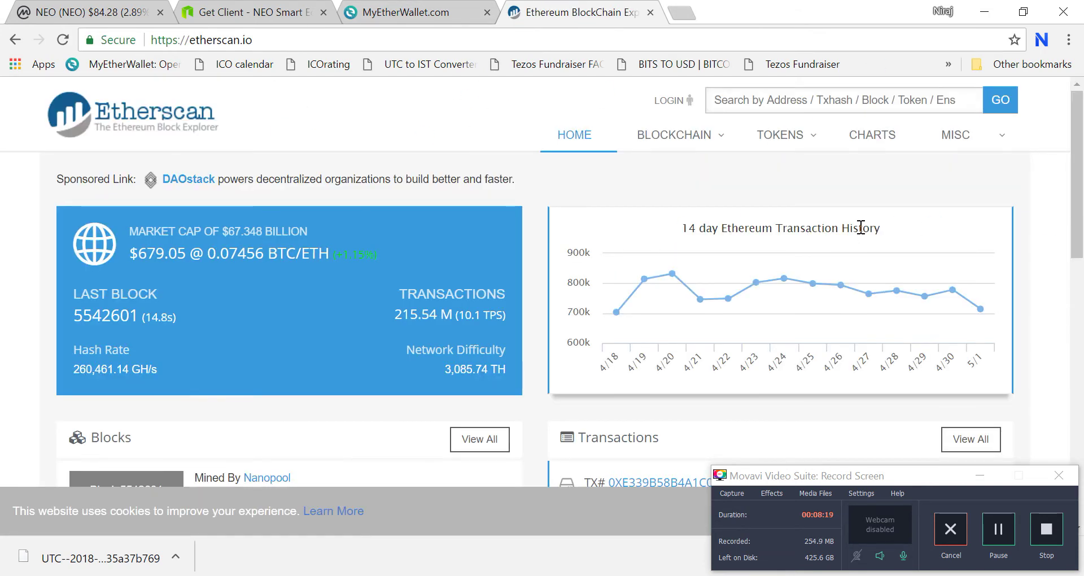
Step: Return to the MyEtherWallet send form and enter 1 ETH as the amount to send
click(405, 13)
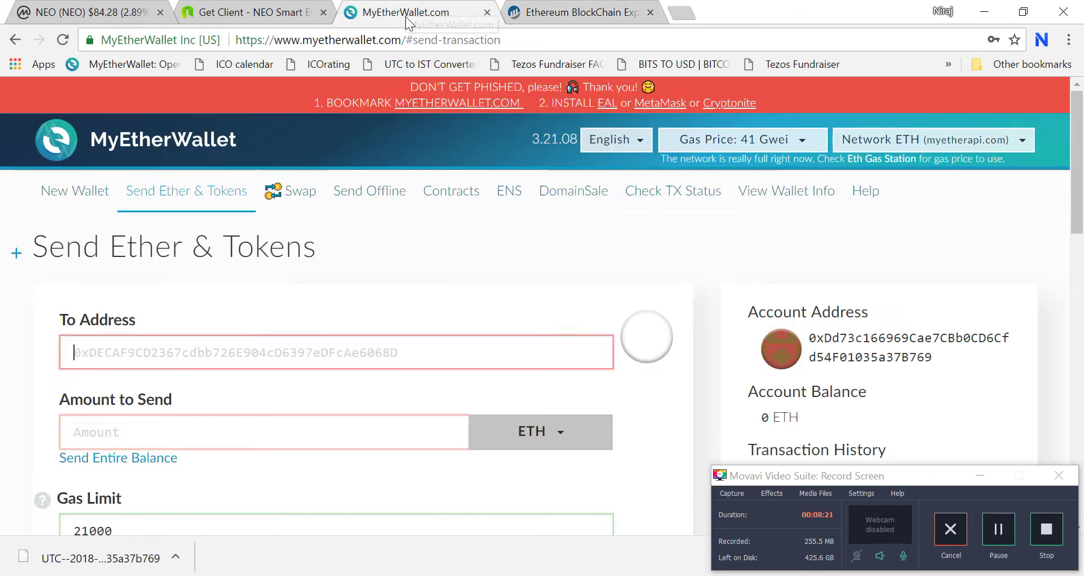
click(235, 346)
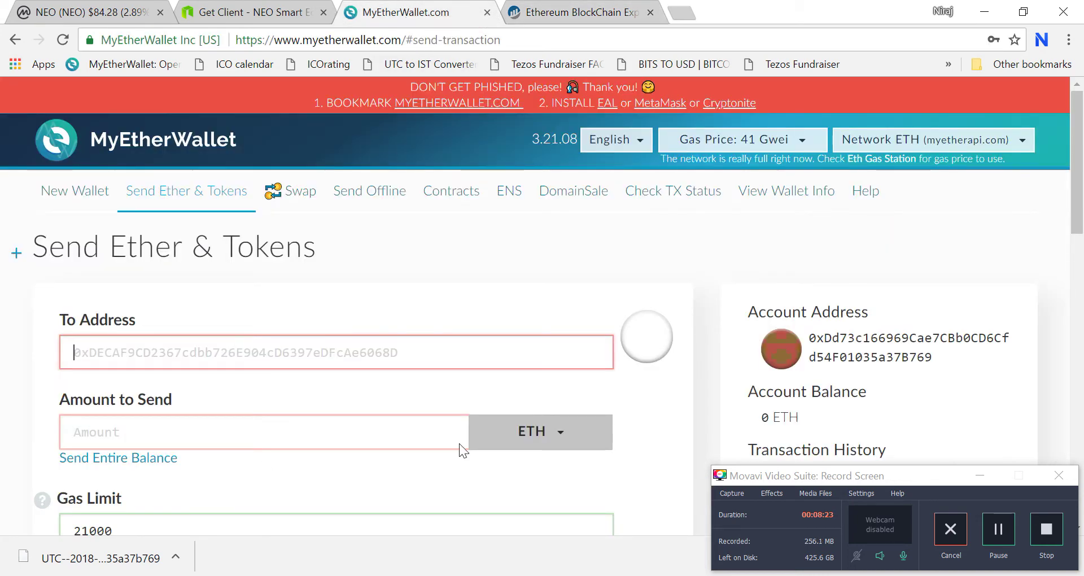
drag(1078, 172, 1078, 236)
scroll(699, 151, down, 3)
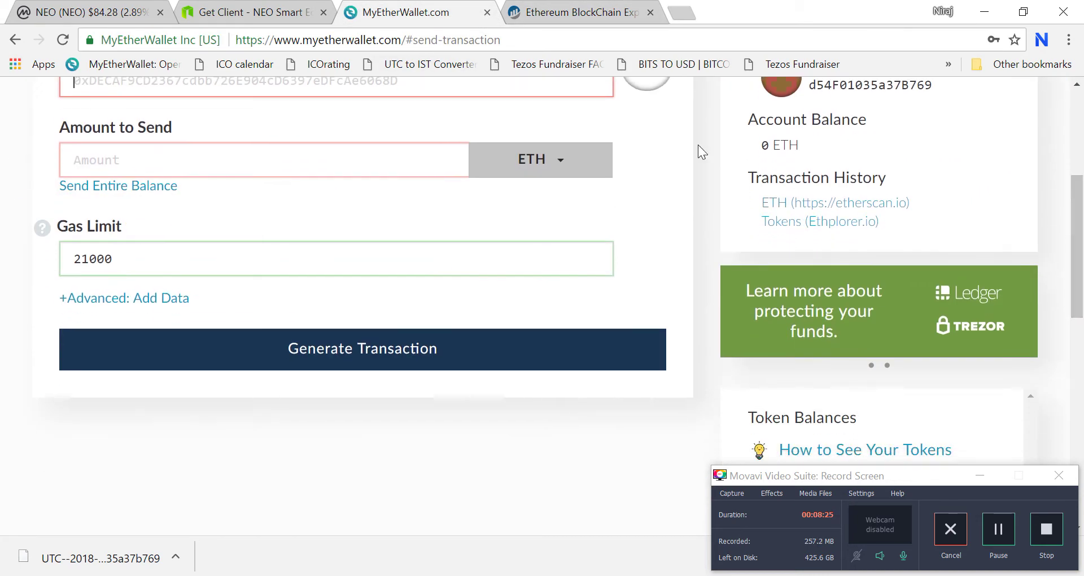
click(276, 170)
text(1)
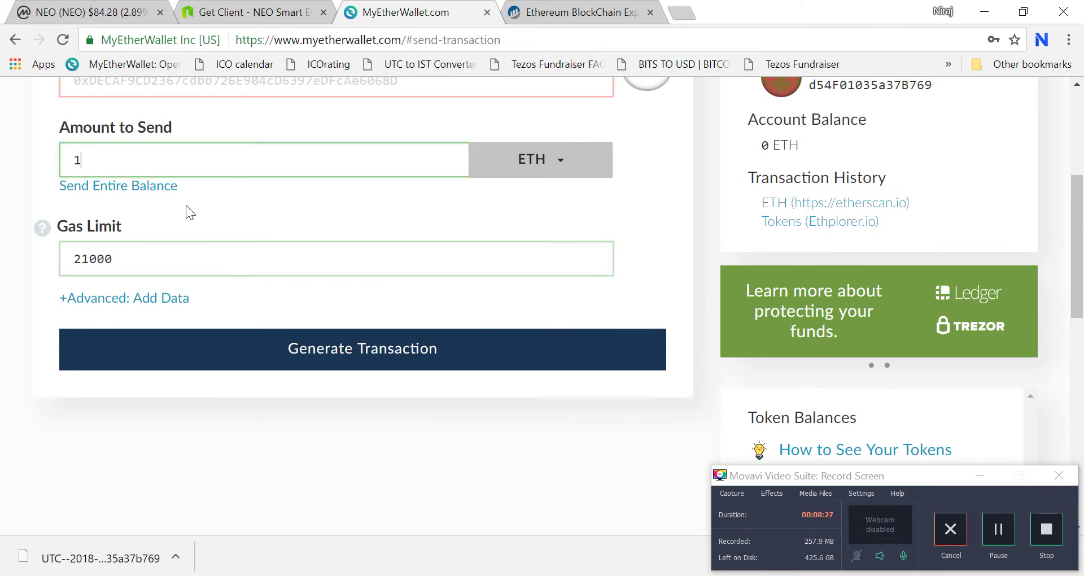
click(179, 267)
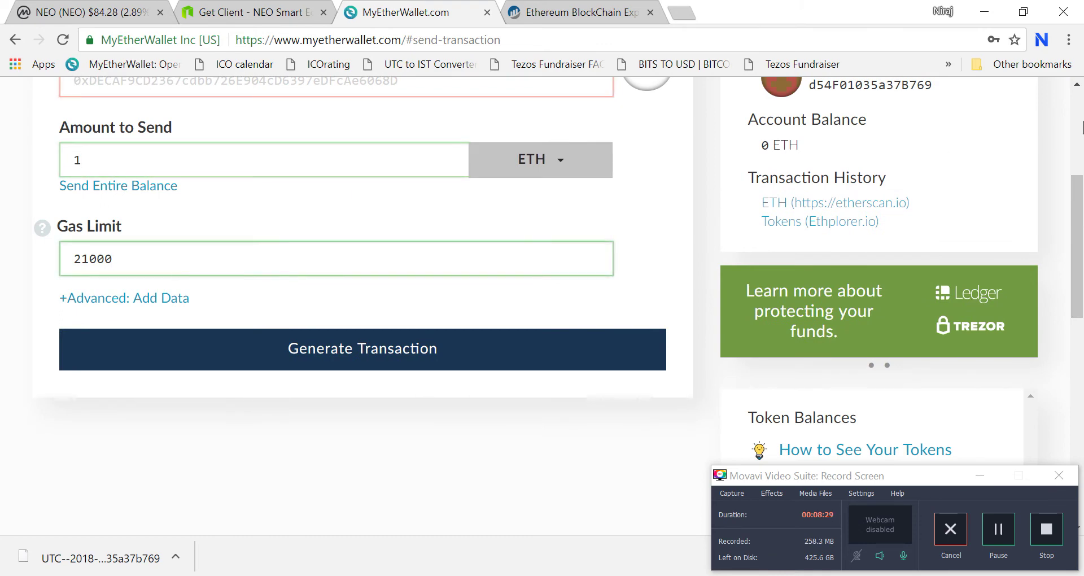
scroll(1082, 136, up, 5)
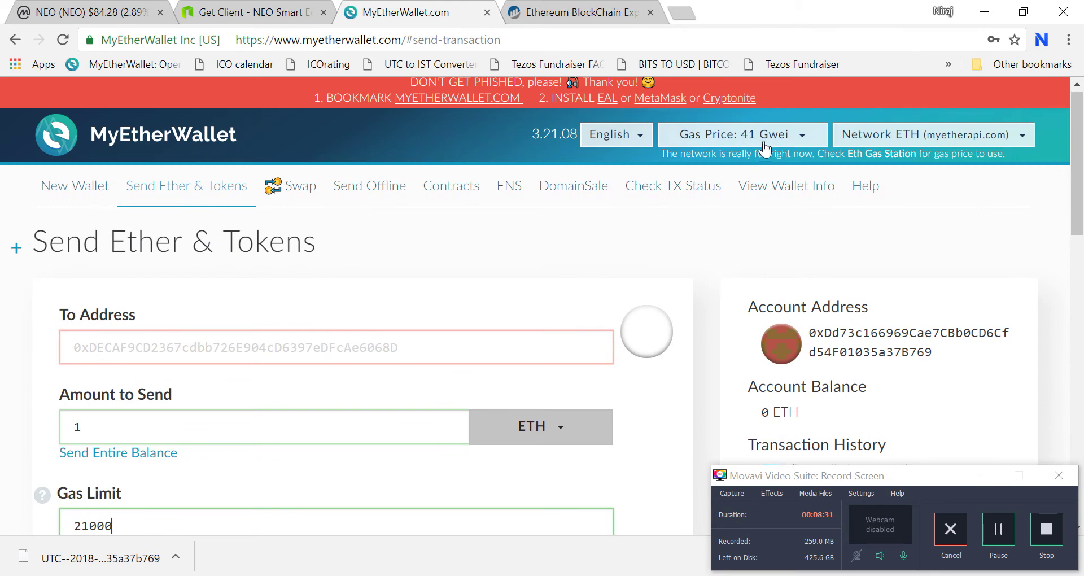
Step: Raise the gas price slider from the default 41 Gwei to 61 Gwei
click(801, 144)
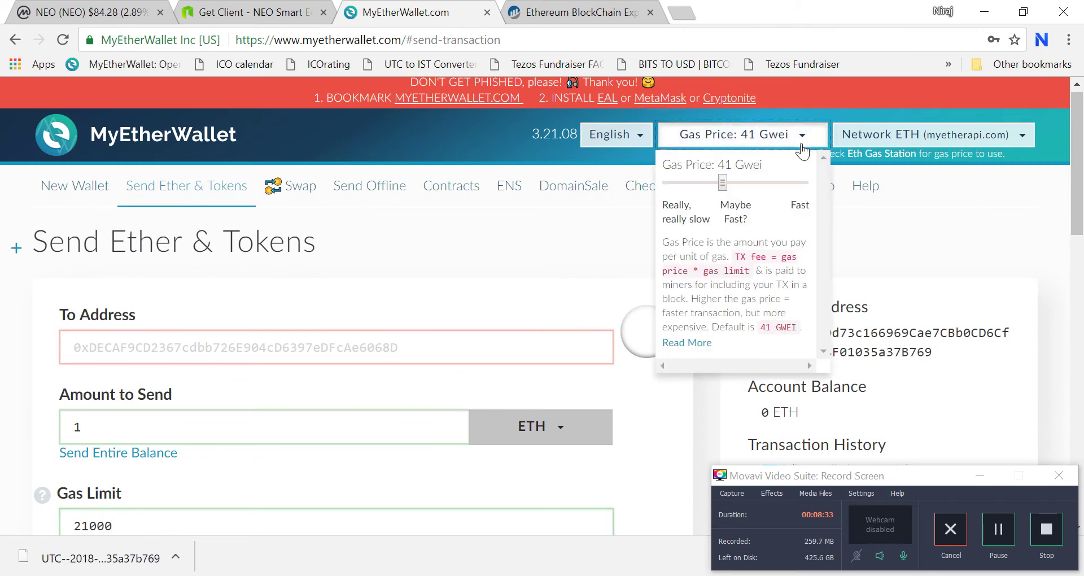
click(746, 184)
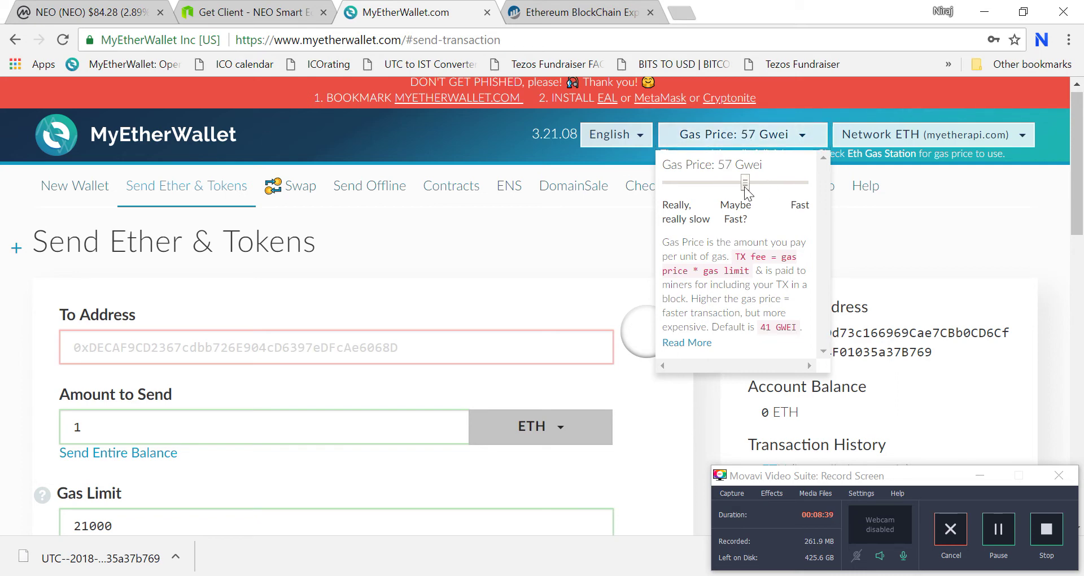
drag(745, 188, 753, 195)
scroll(836, 367, down, 1)
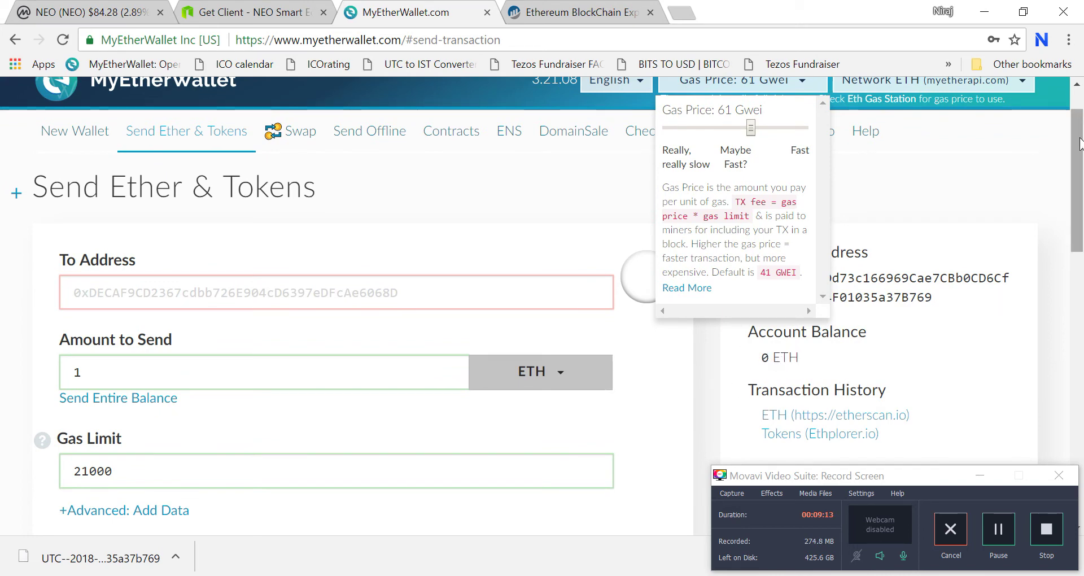
drag(1080, 144, 1080, 132)
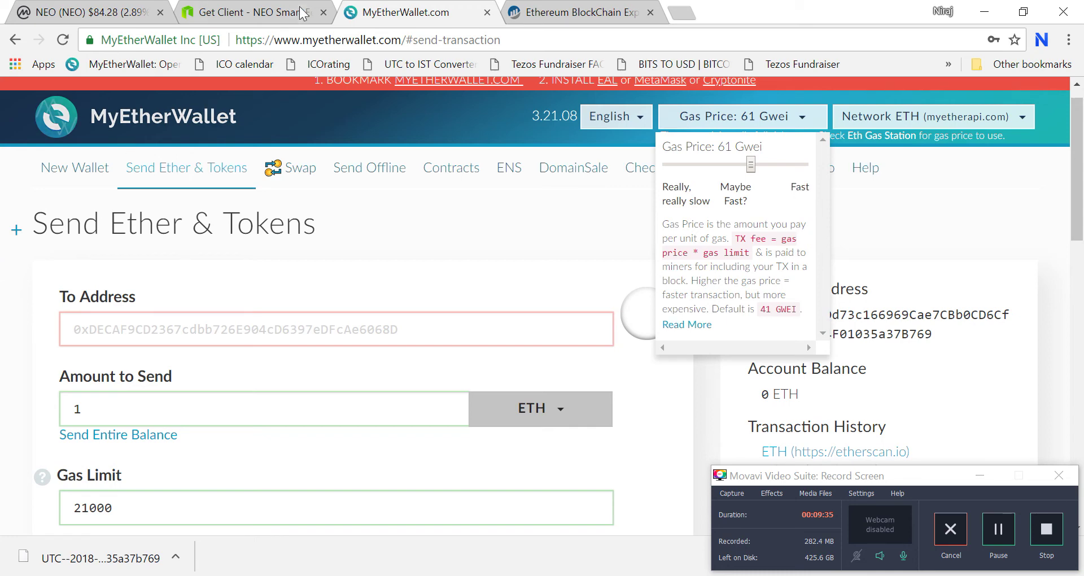
Step: Switch to neo.org's Get Client page and reload it
click(226, 5)
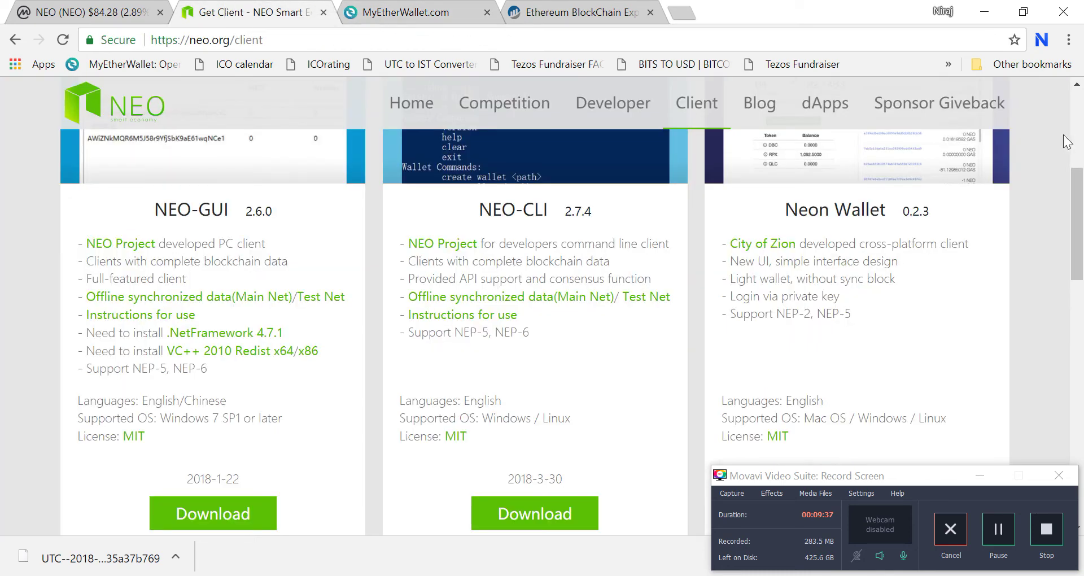
click(1078, 107)
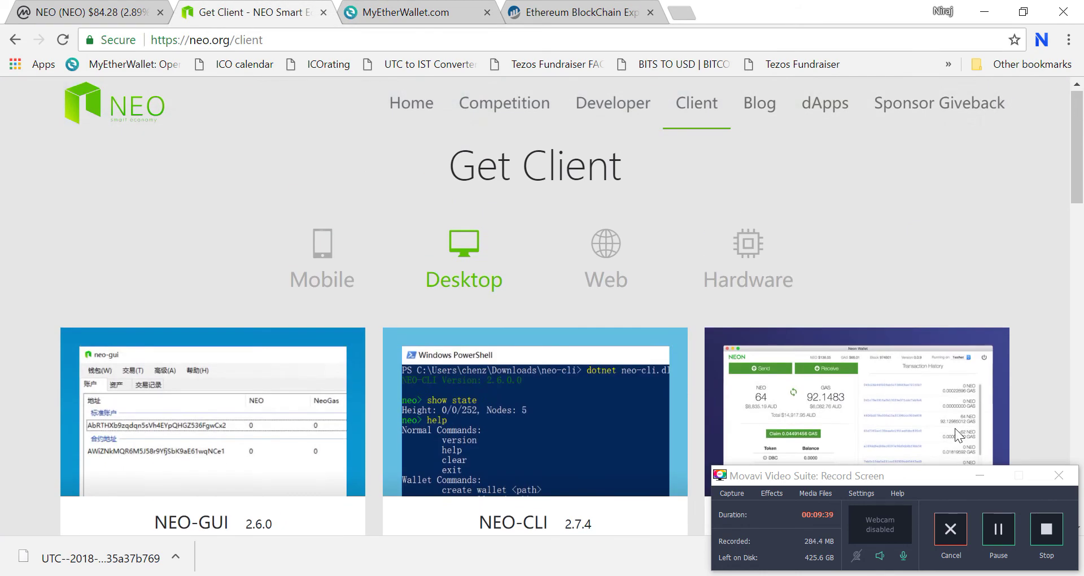
click(993, 537)
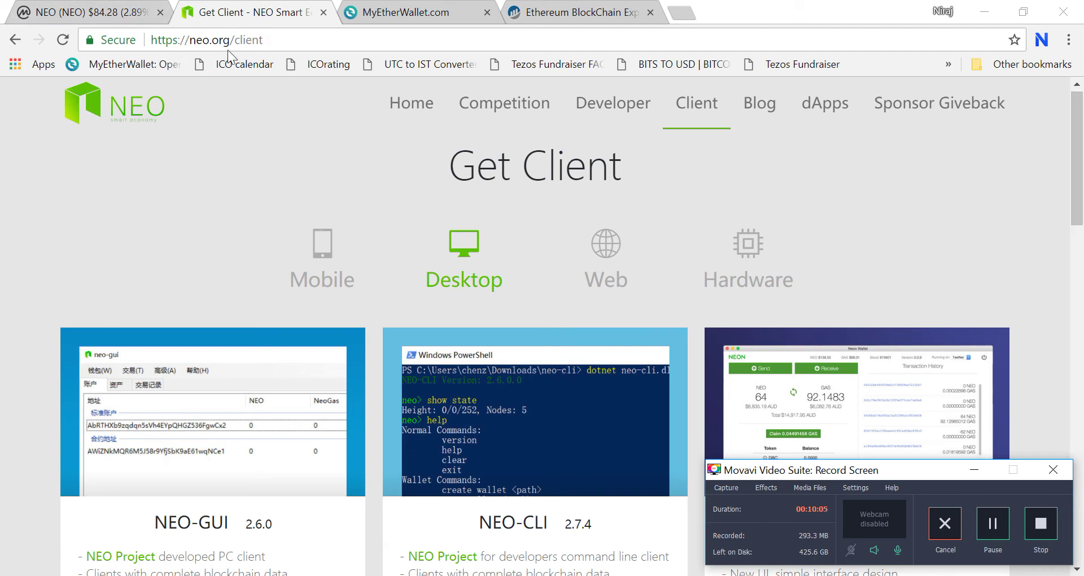
click(291, 39)
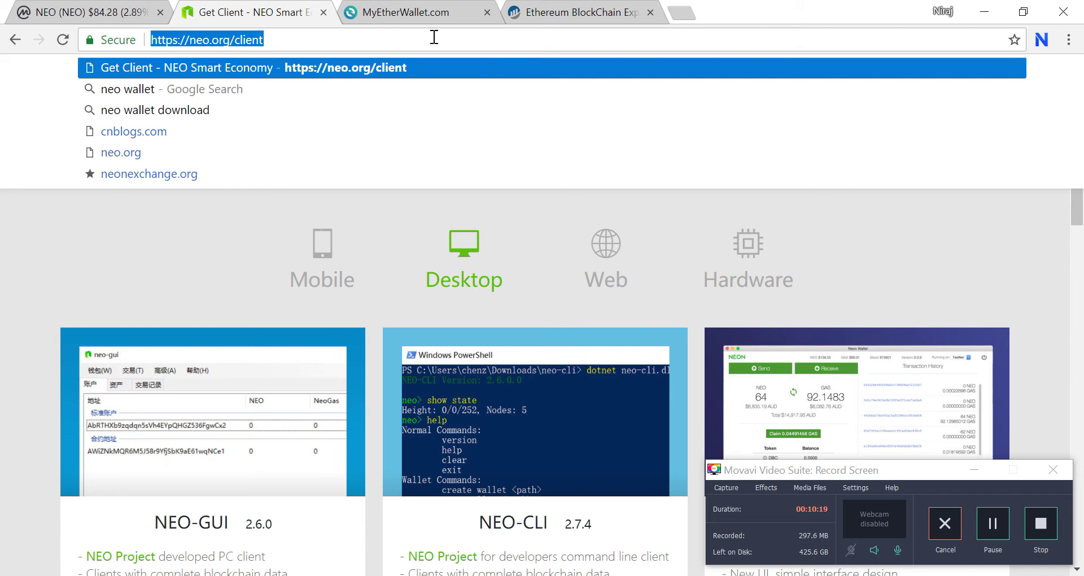
click(358, 40)
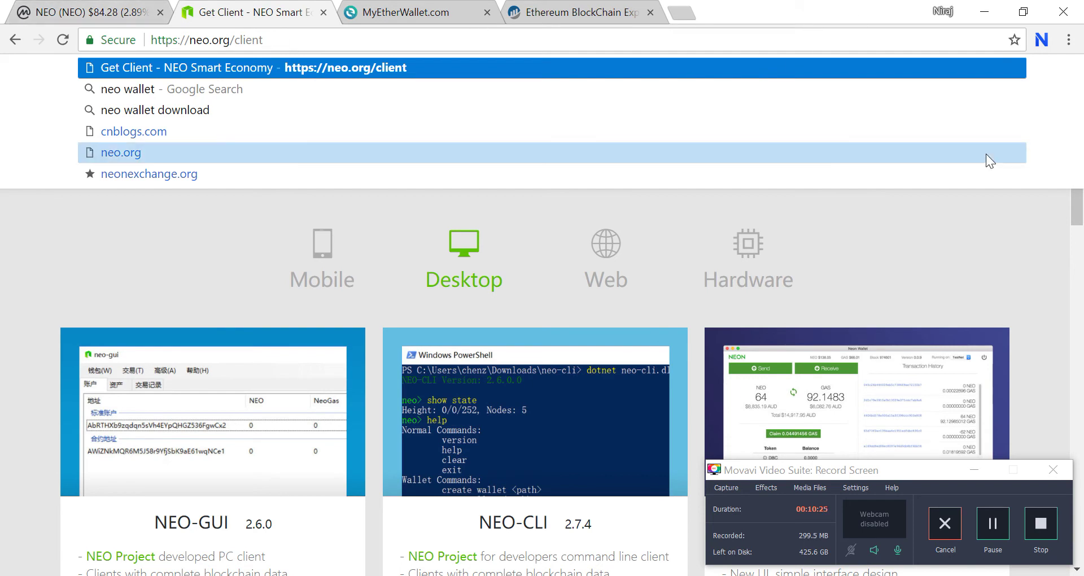
click(68, 44)
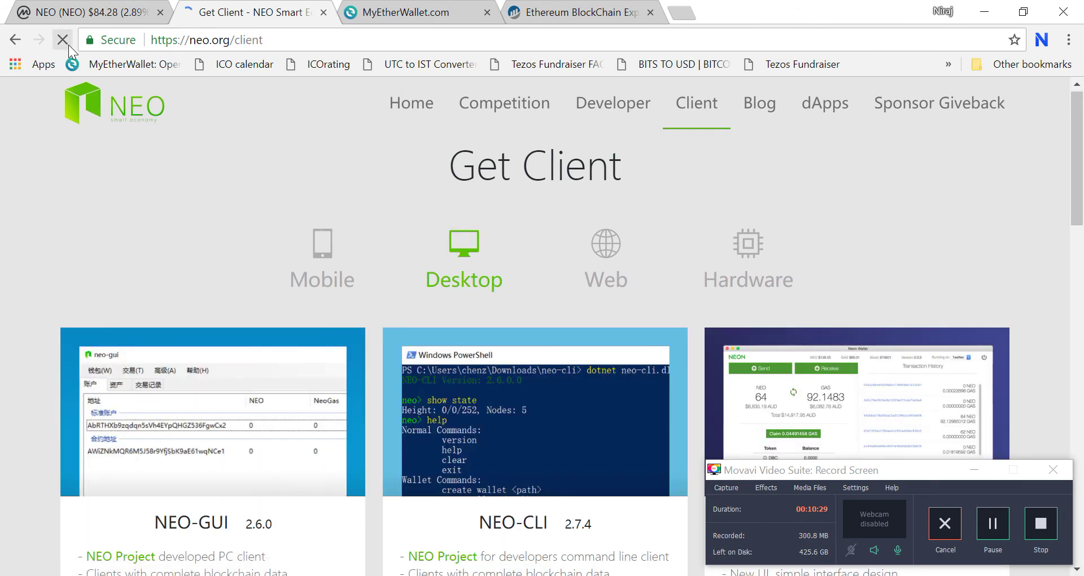
Step: Scroll to the Neon Wallet 0.2.3 desktop client card, then minimize Chrome to the desktop
click(706, 105)
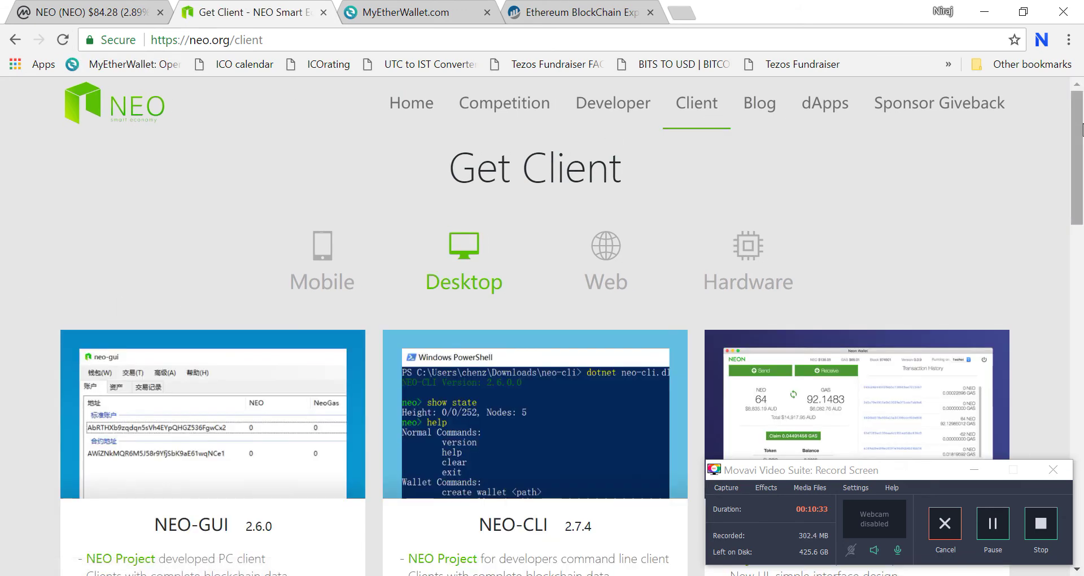
drag(1082, 129, 1067, 203)
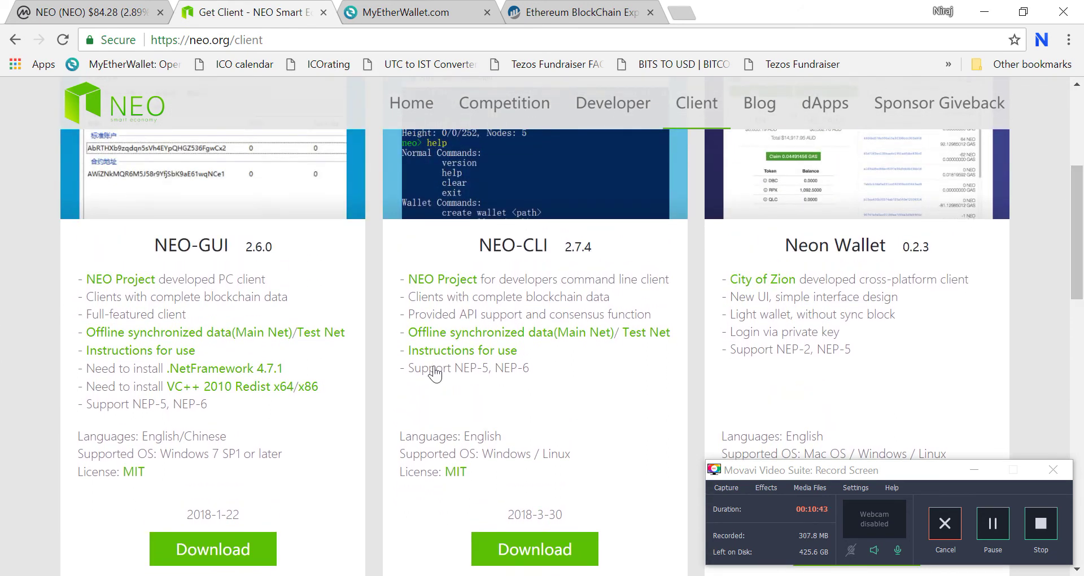
click(1080, 123)
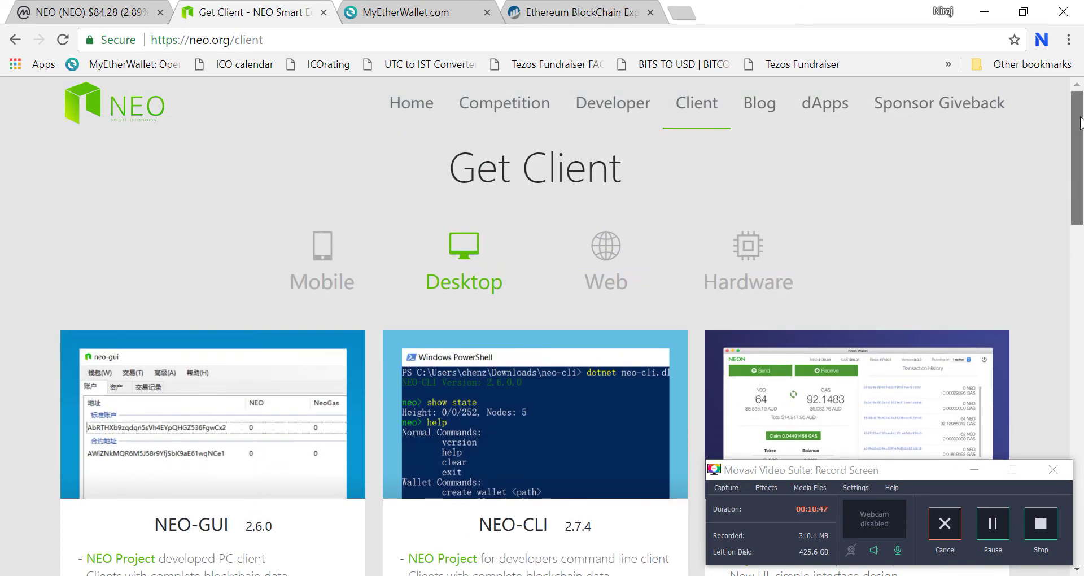
drag(1081, 123, 1080, 207)
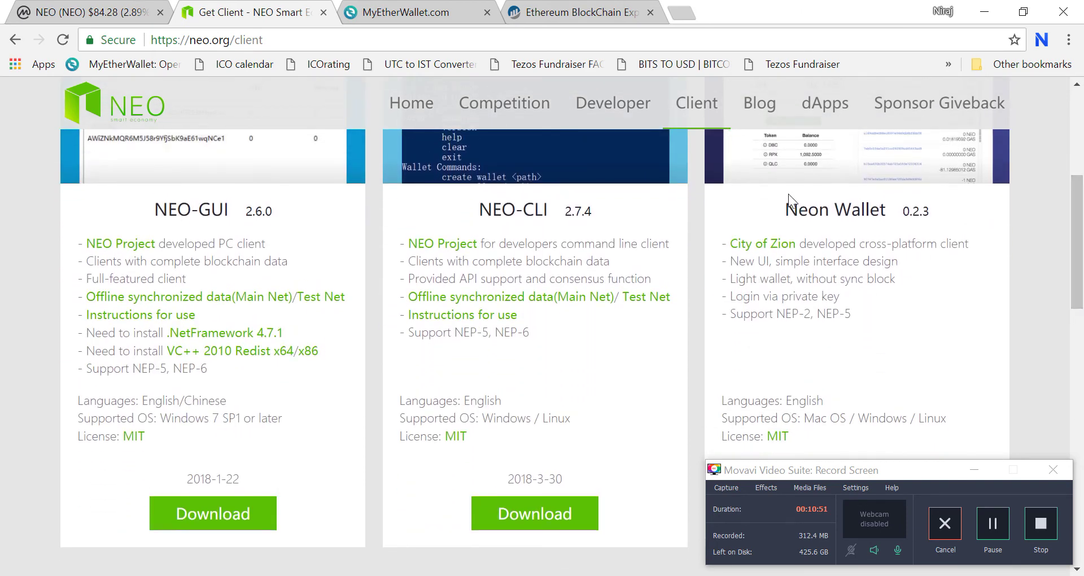
drag(1077, 306, 1076, 363)
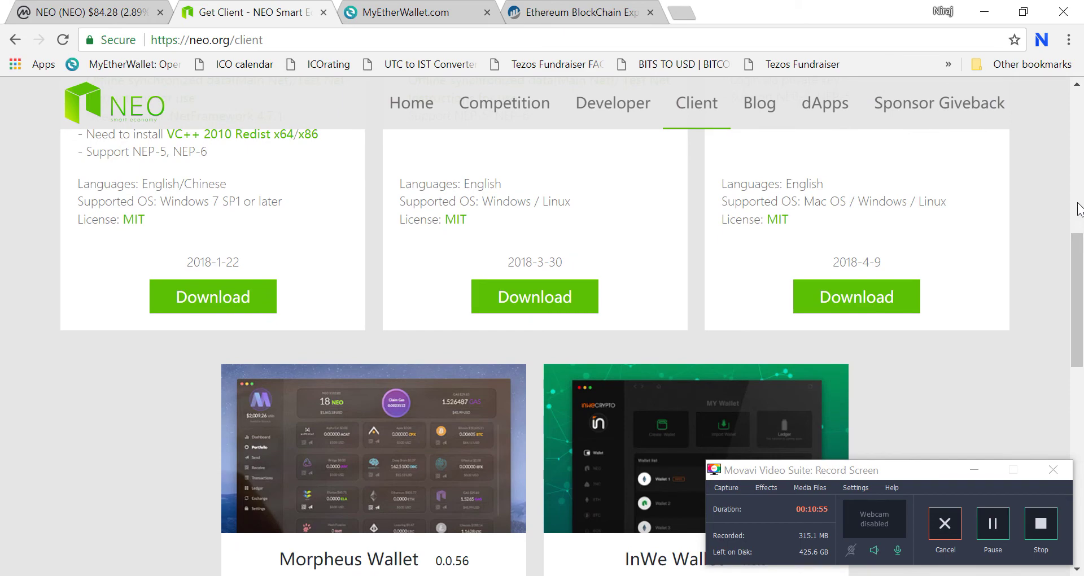
click(1080, 148)
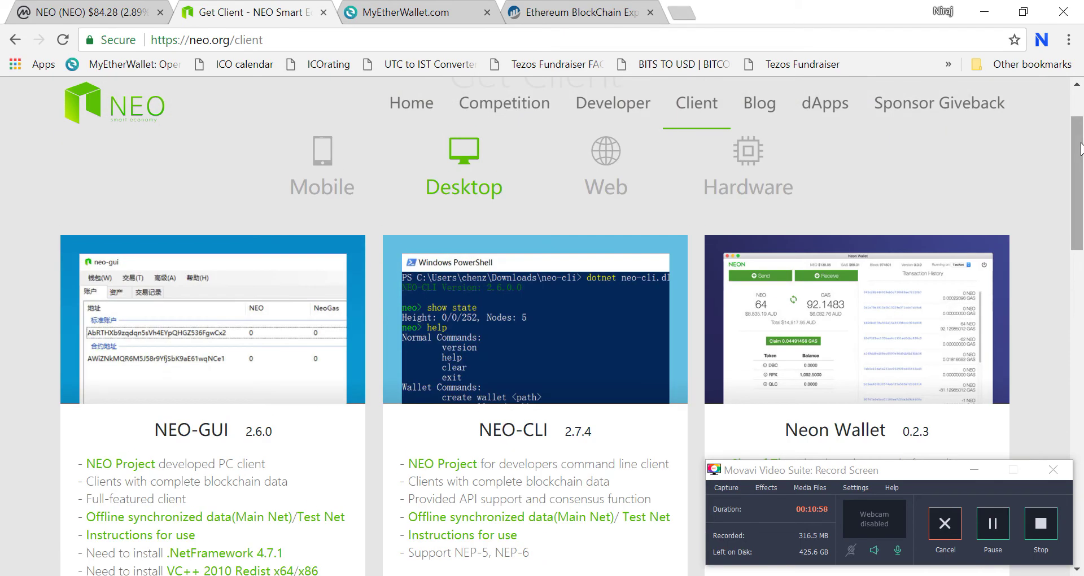
click(972, 13)
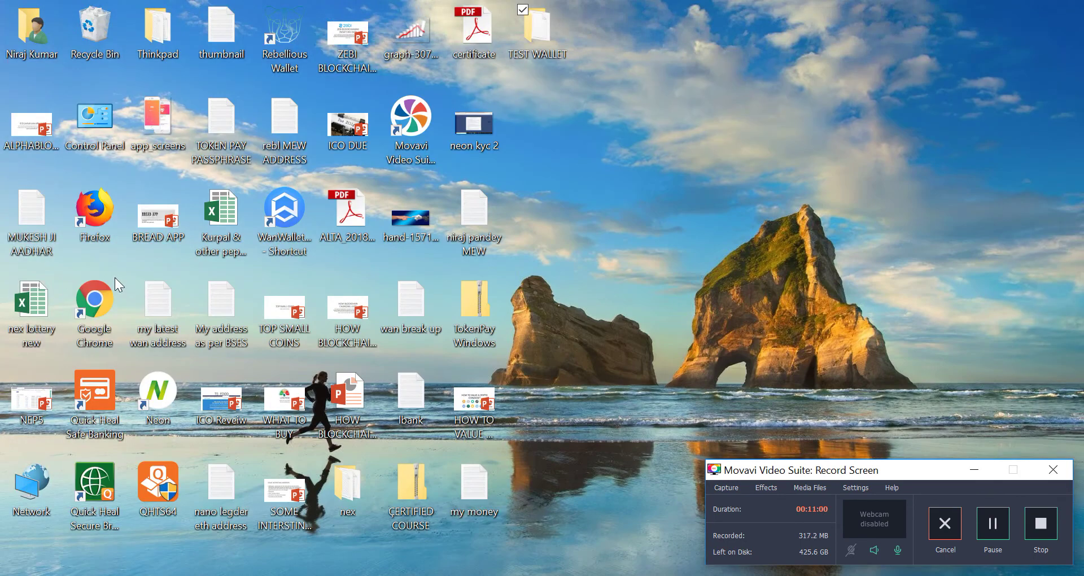
Step: Launch Neon Wallet from the desktop, maximize it, and choose 'Create a new wallet'
double_click(158, 383)
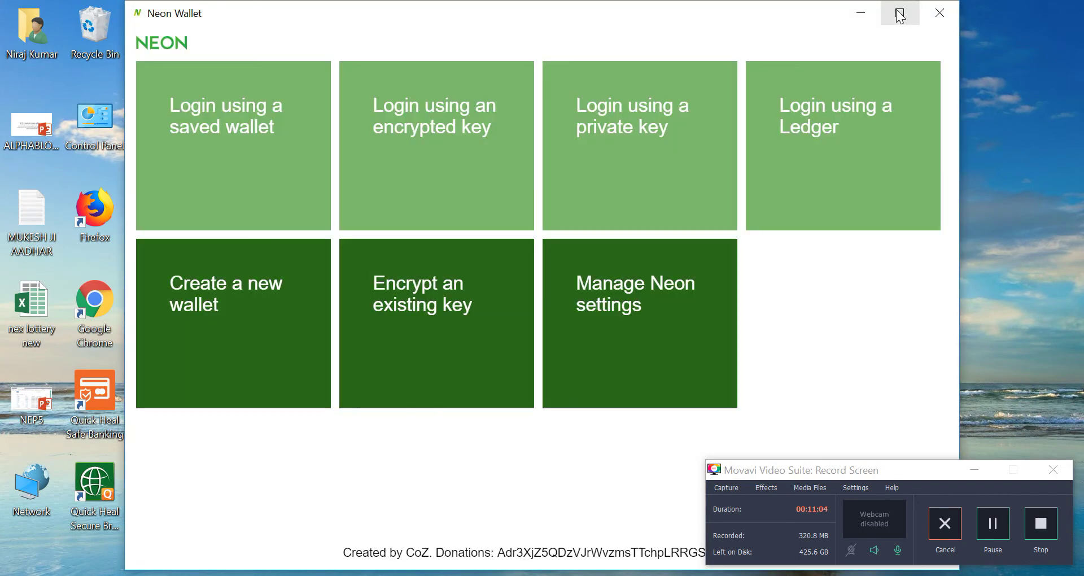
click(900, 13)
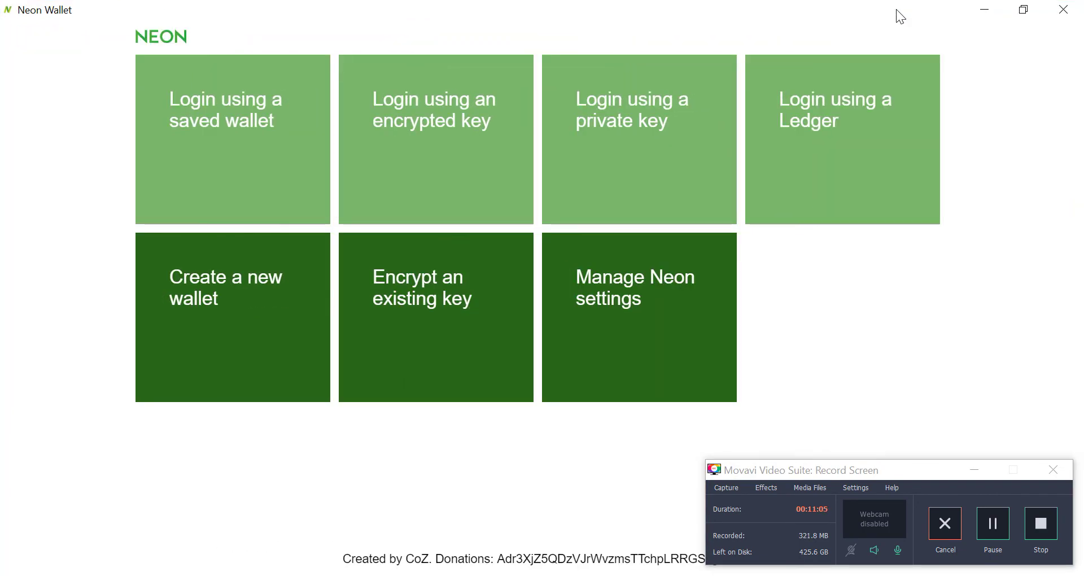
click(233, 323)
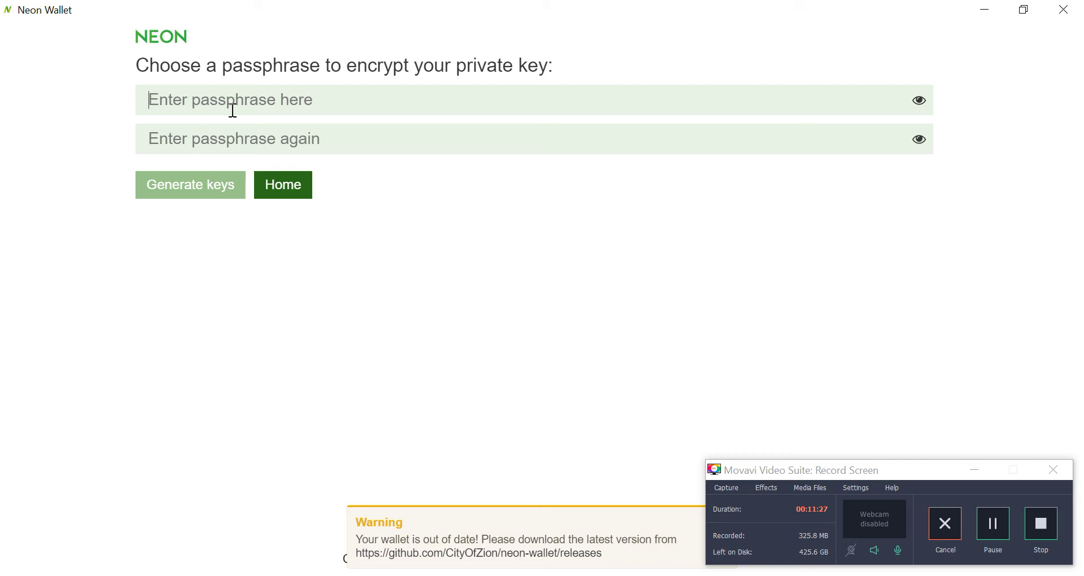
Step: Enter and confirm the encryption passphrase, then generate the wallet keys
text(*********)
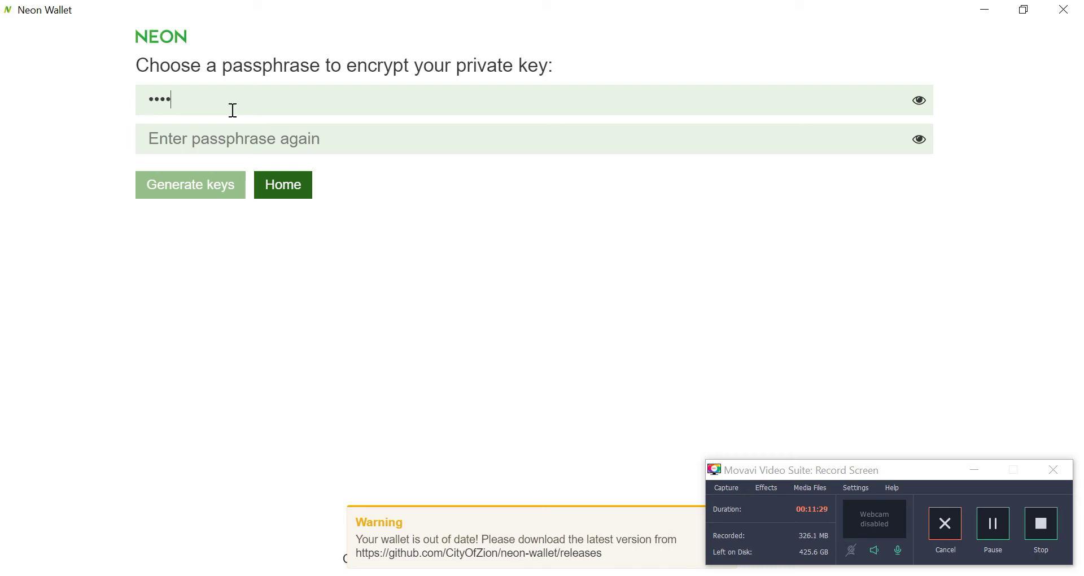
click(231, 139)
text(******)
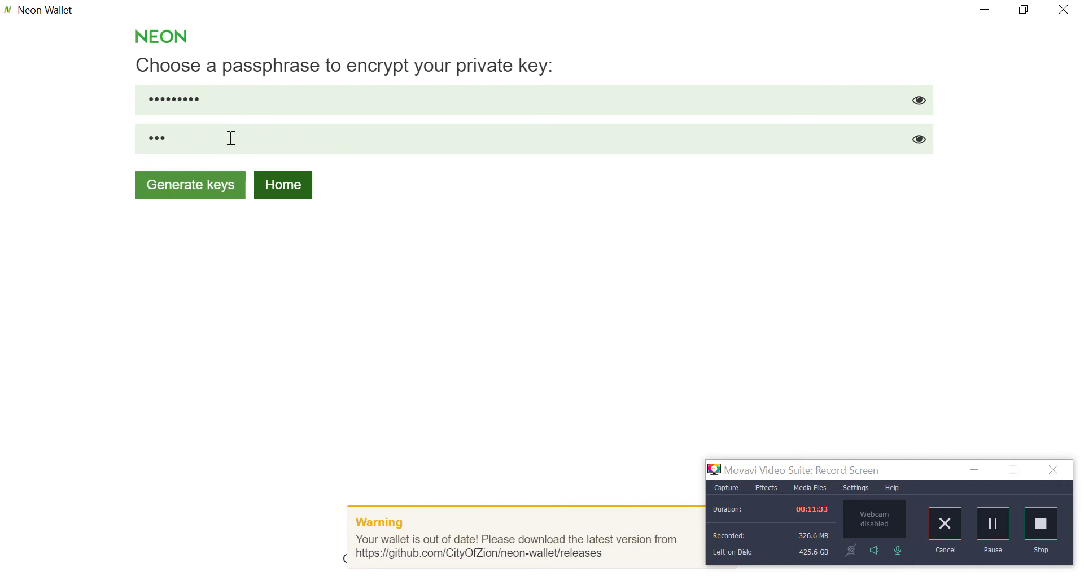
text(***)
click(222, 192)
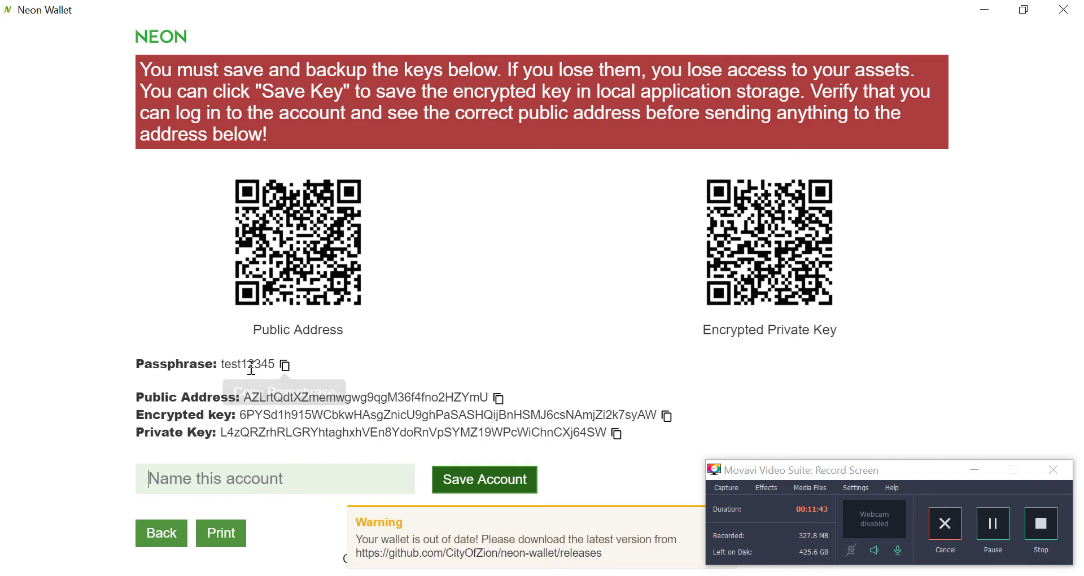
Step: Name the account test1 and select the generated address and key text
click(320, 485)
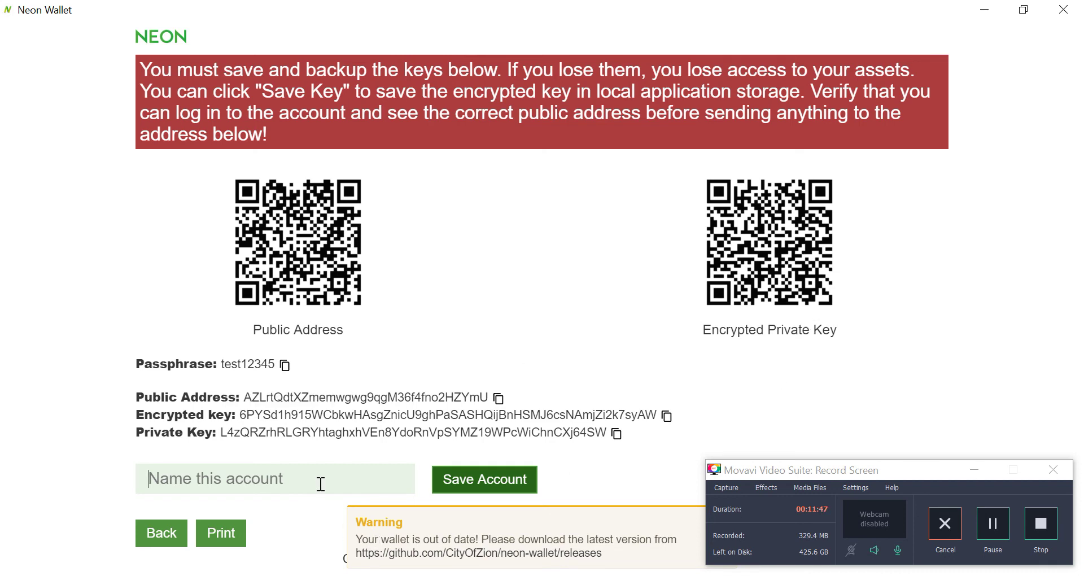
text(test1)
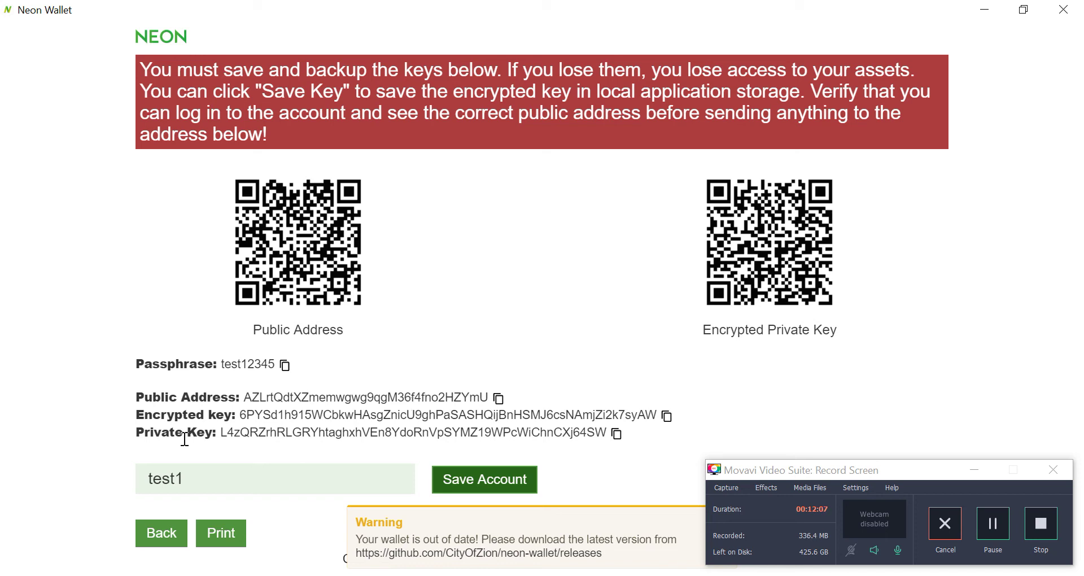
double_click(286, 436)
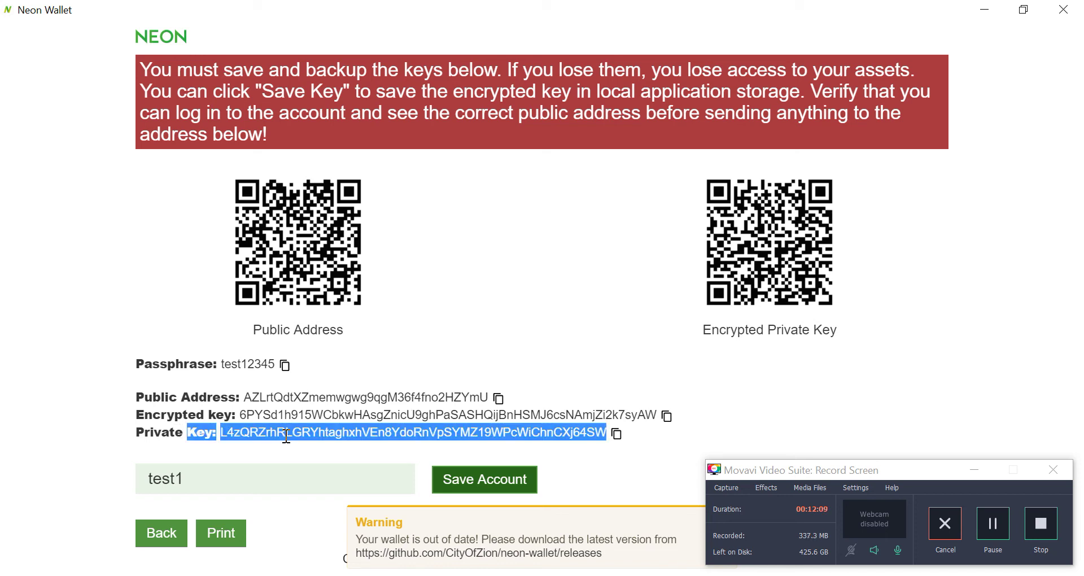
drag(417, 377, 194, 571)
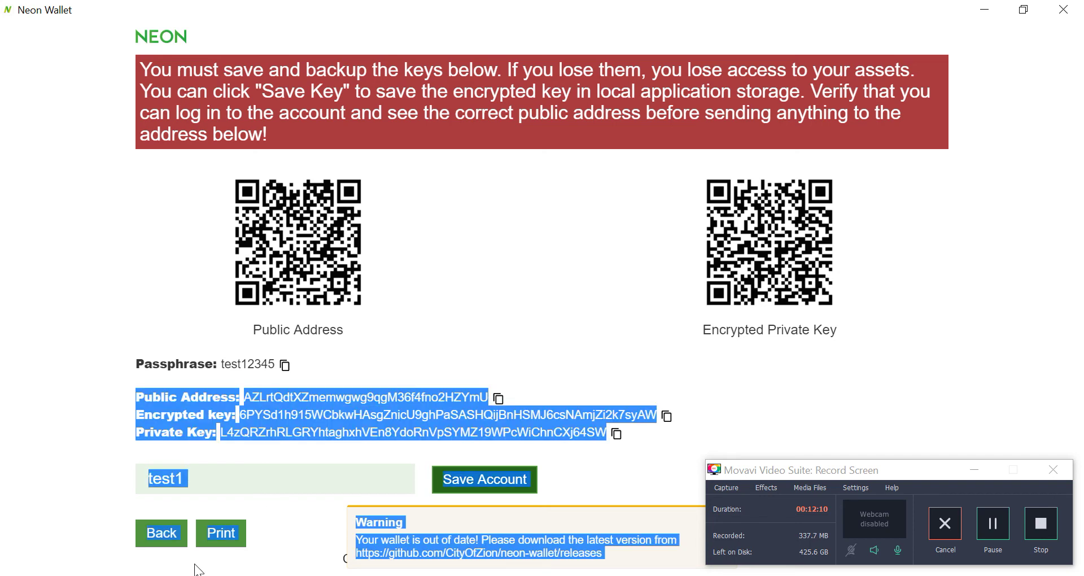
click(218, 537)
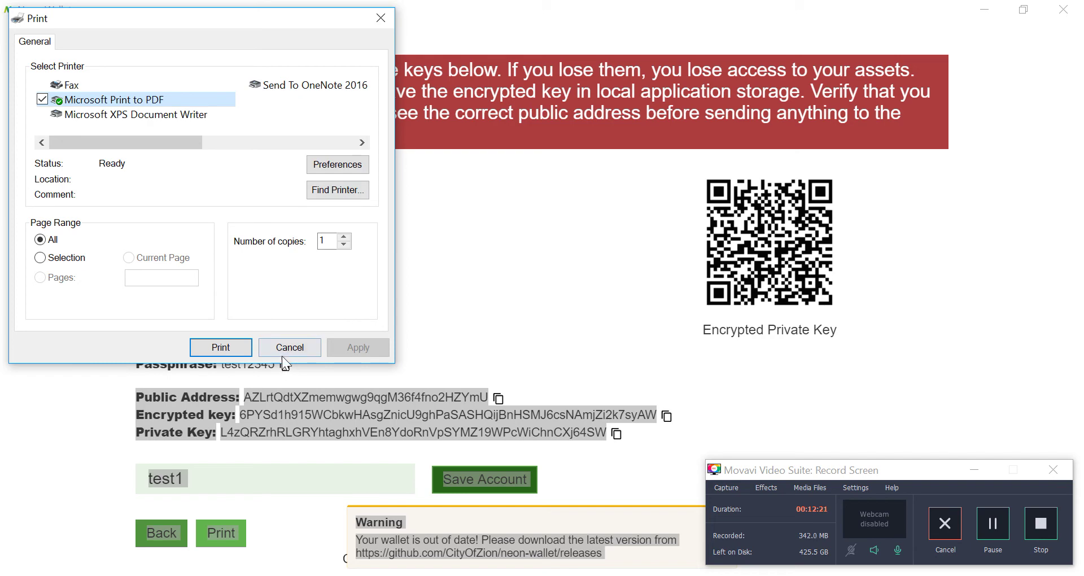
click(280, 353)
click(260, 477)
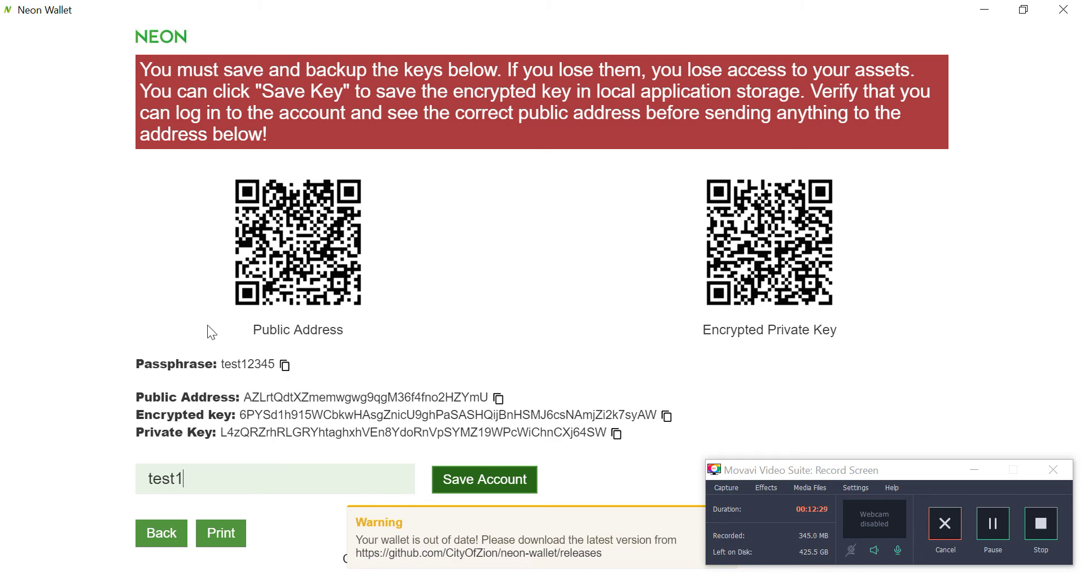
Step: Save the new account as test1, then close and relaunch Neon Wallet from its desktop icon
click(483, 487)
click(1062, 9)
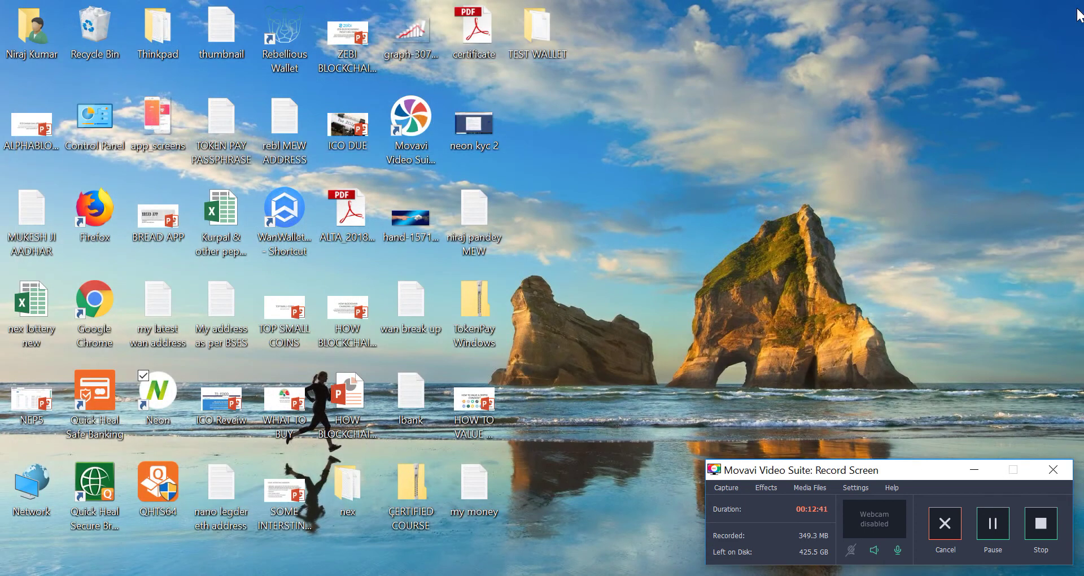
double_click(156, 395)
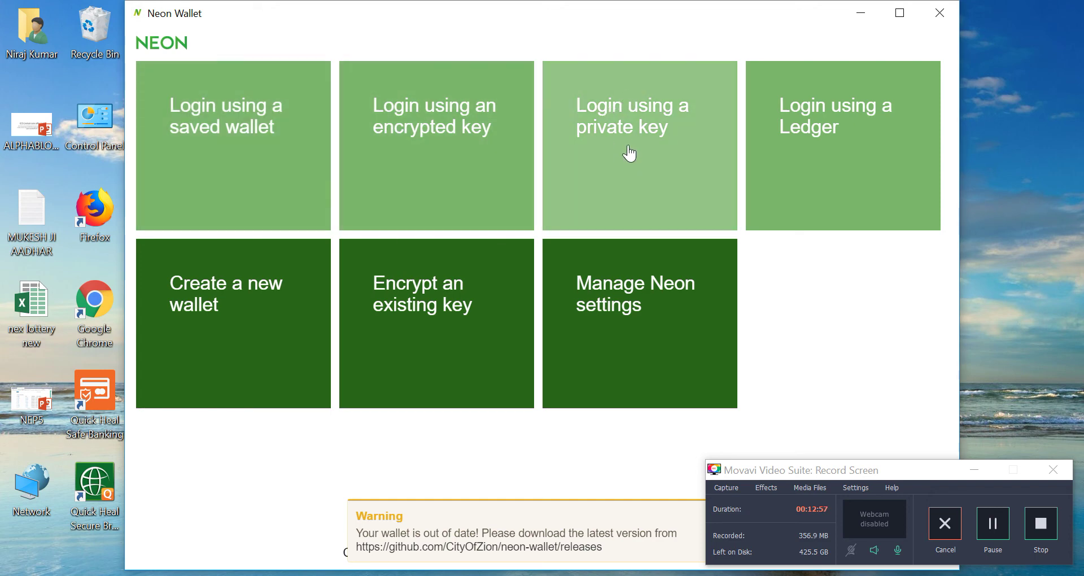
drag(629, 153, 458, 164)
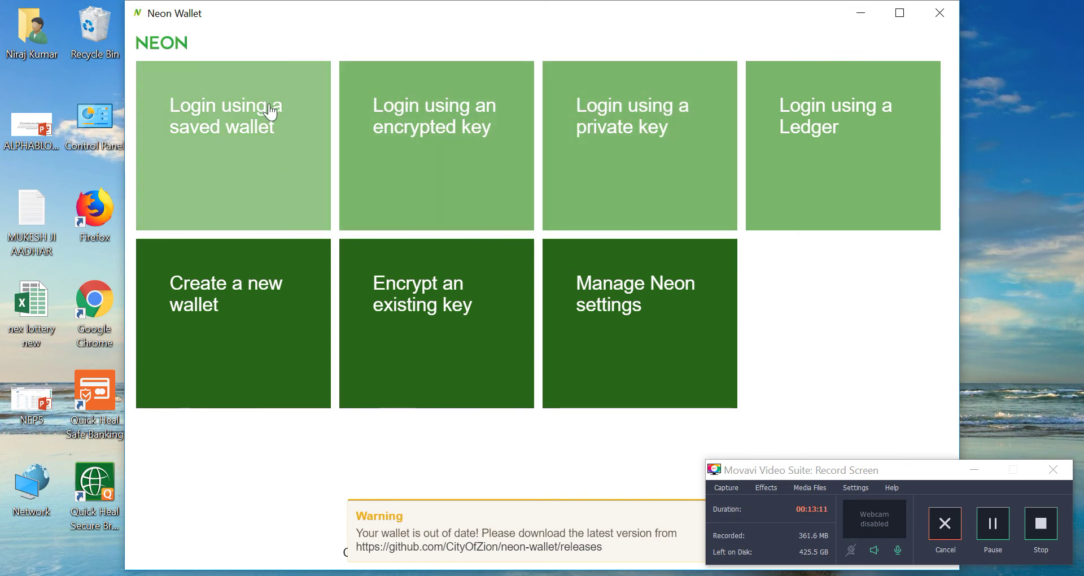
Step: Choose test1 from the saved wallets list, enter its passphrase, and log in
click(177, 135)
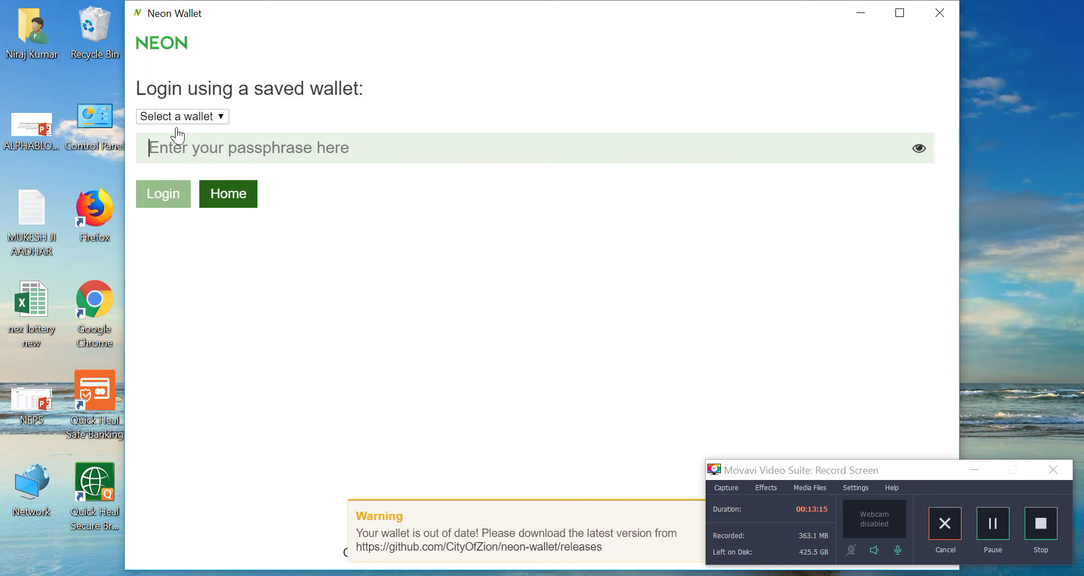
click(175, 117)
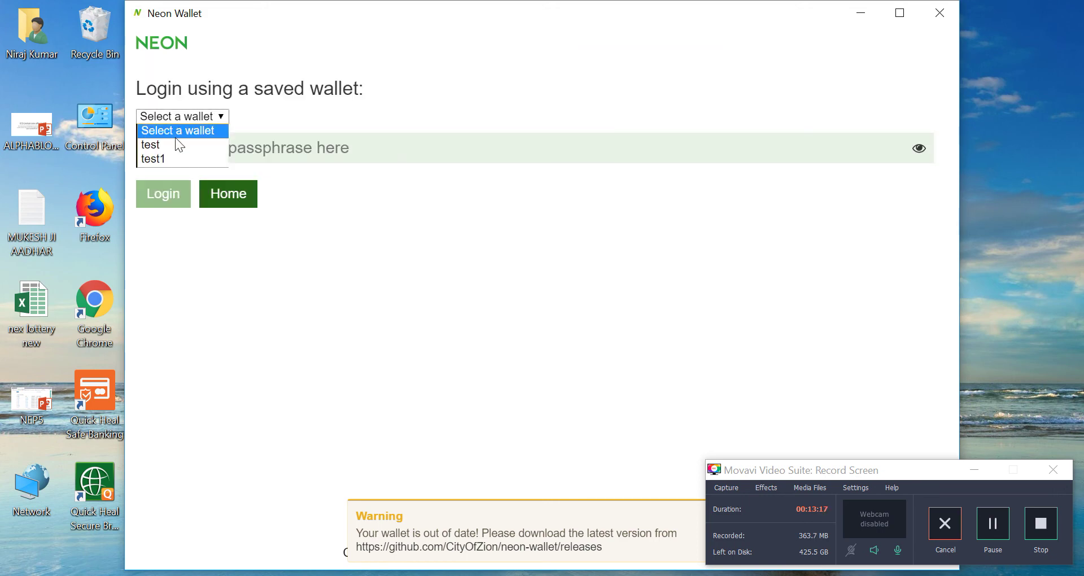
click(176, 155)
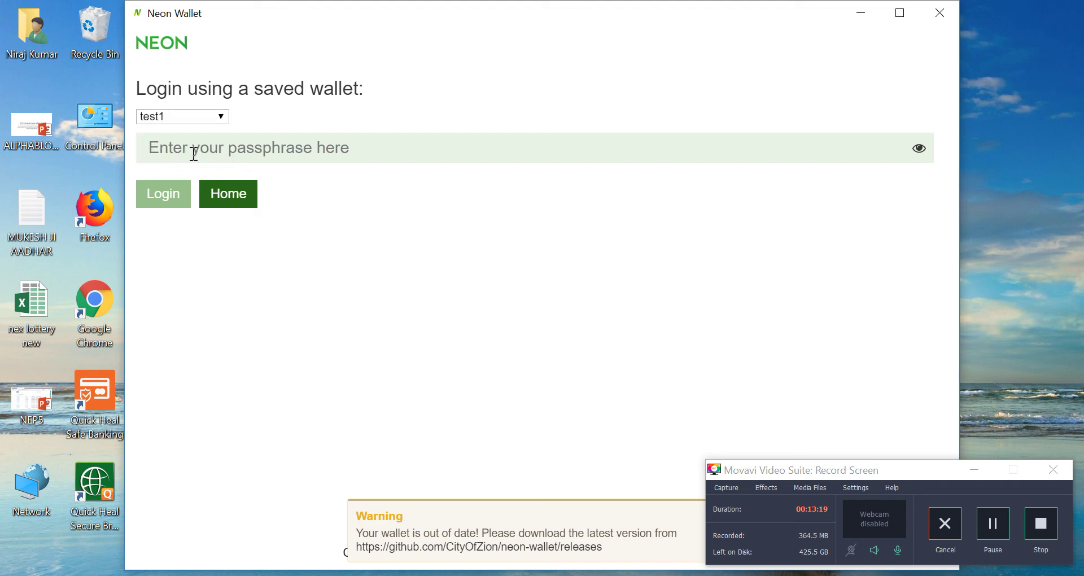
click(197, 153)
text(•••••••)
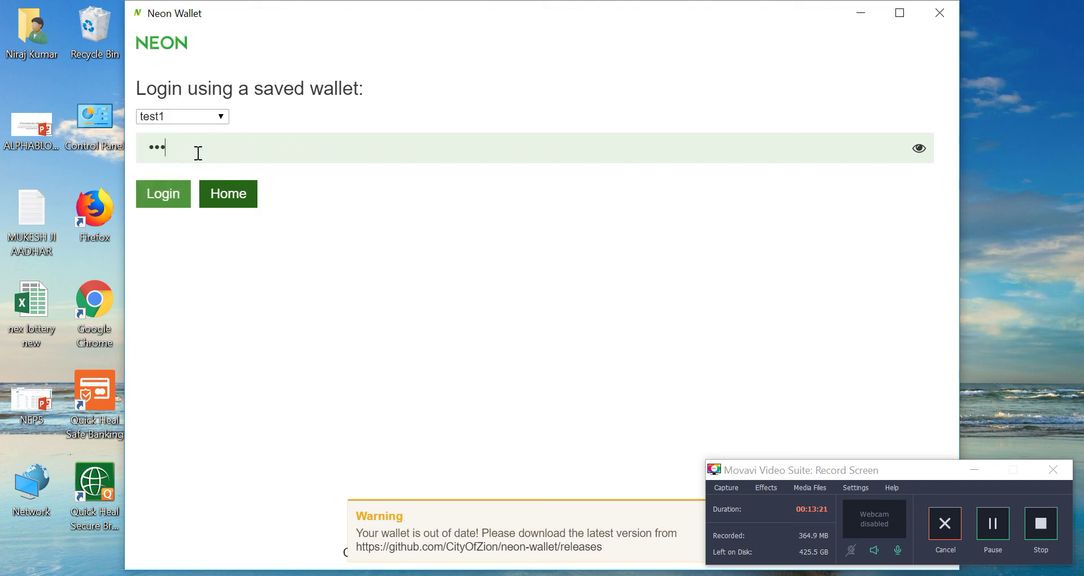
text(••)
click(184, 195)
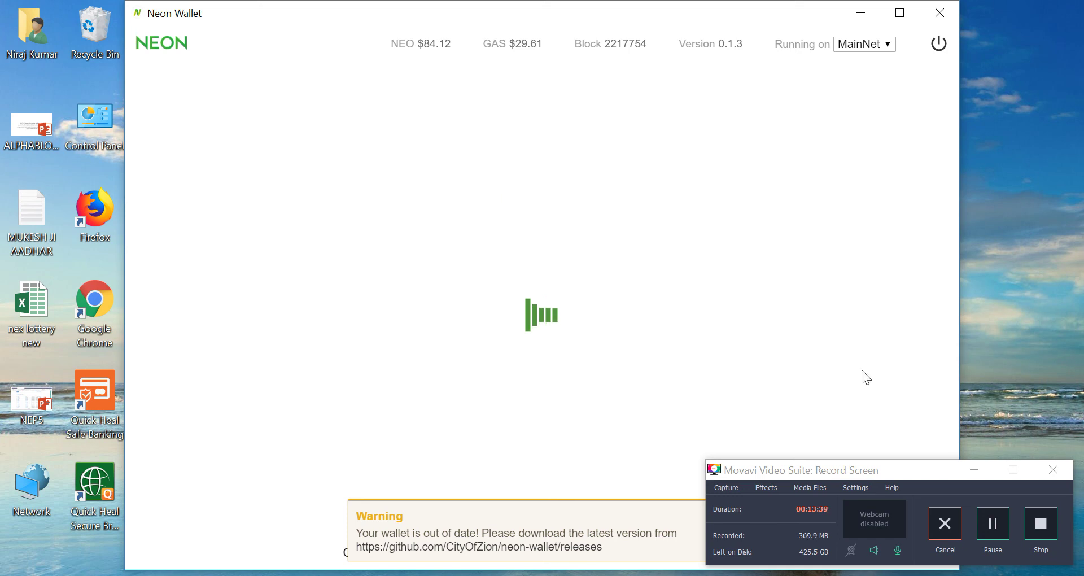
Step: Open Receive to display the test1 wallet's public NEO address and QR code
click(991, 525)
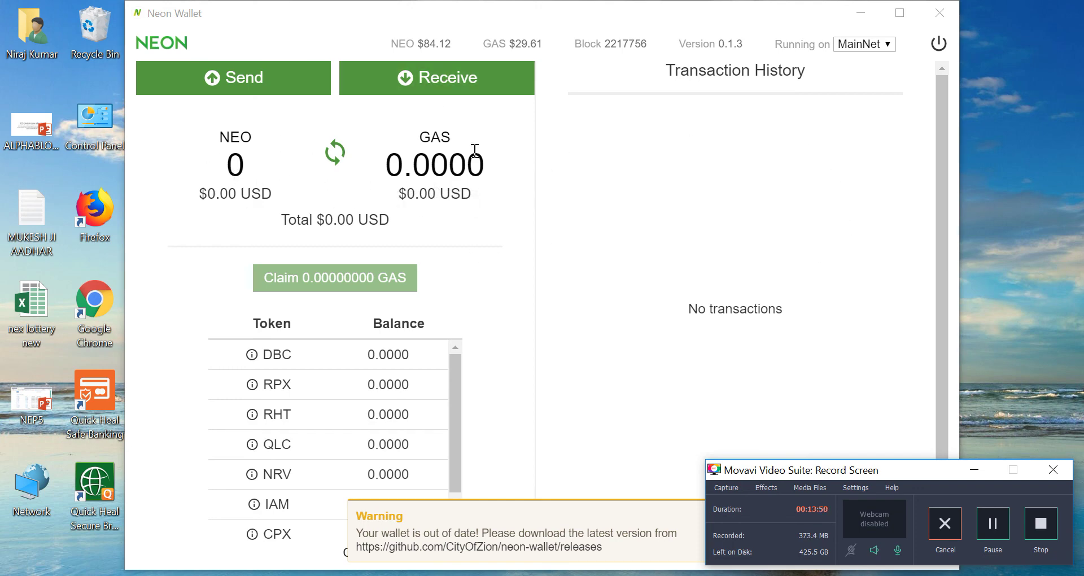
click(395, 83)
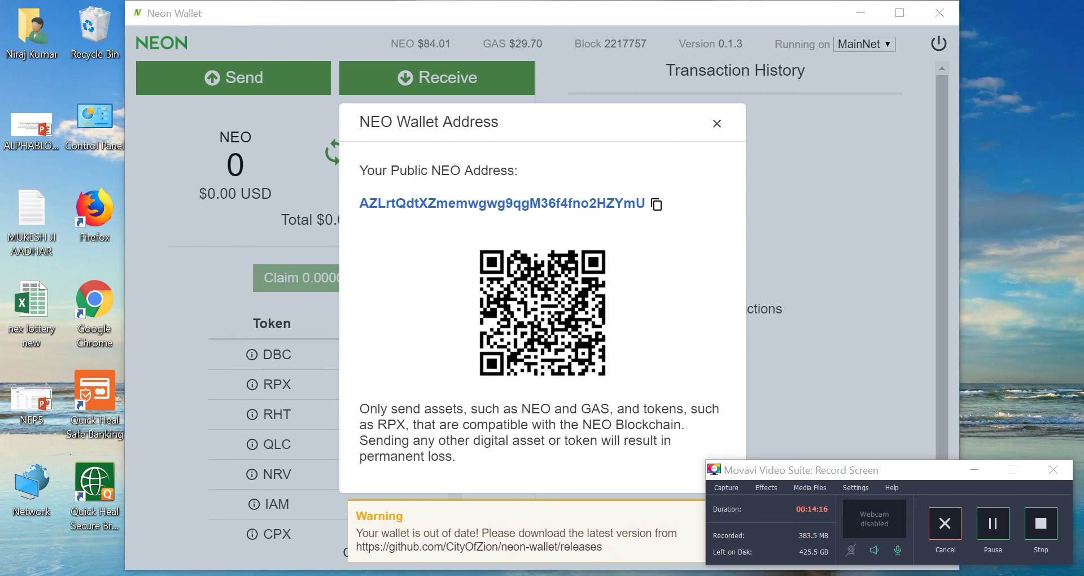
Step: Load coinmarketcap.com in a new Chrome tab, then return to MyEtherWallet and Neon Wallet's address window
click(625, 573)
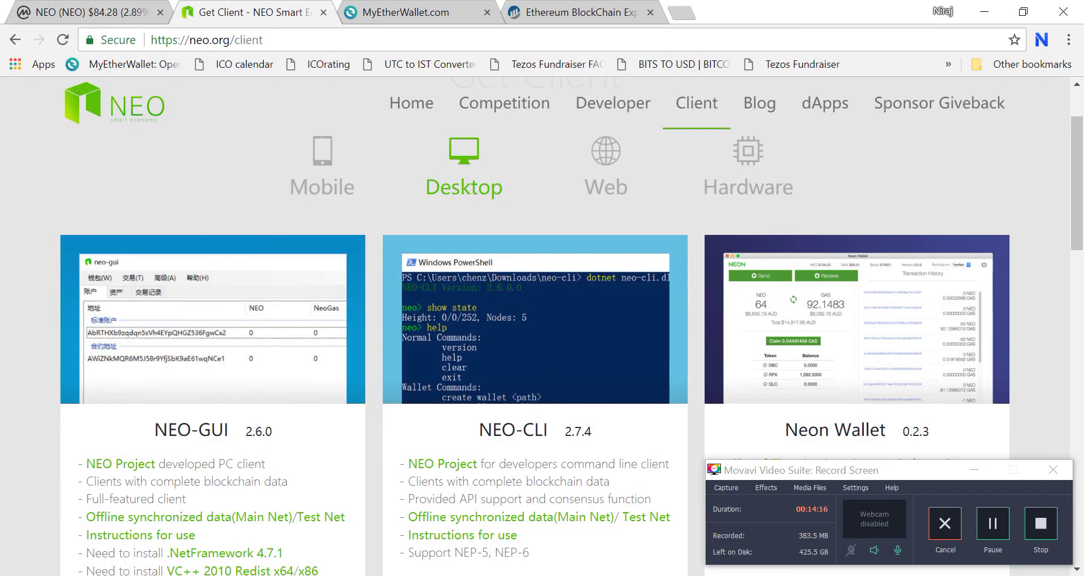
click(689, 18)
text(coin)
key(Return)
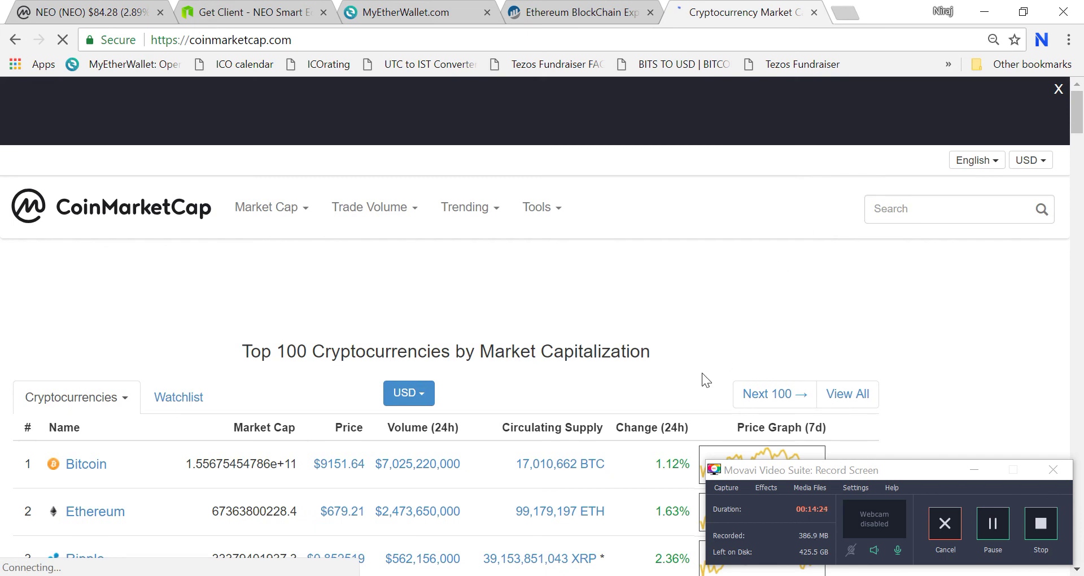
click(893, 210)
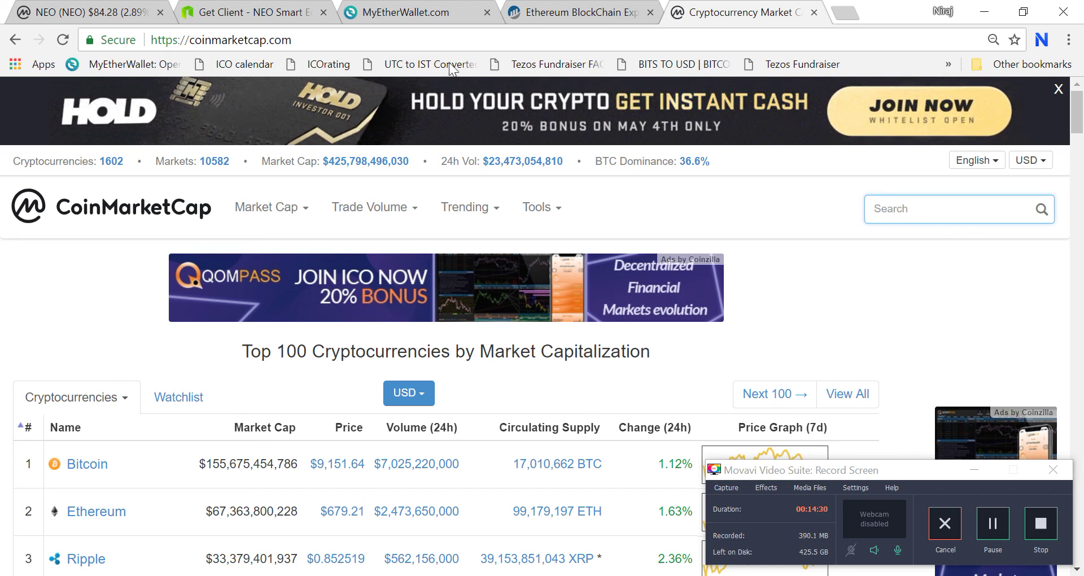
click(404, 11)
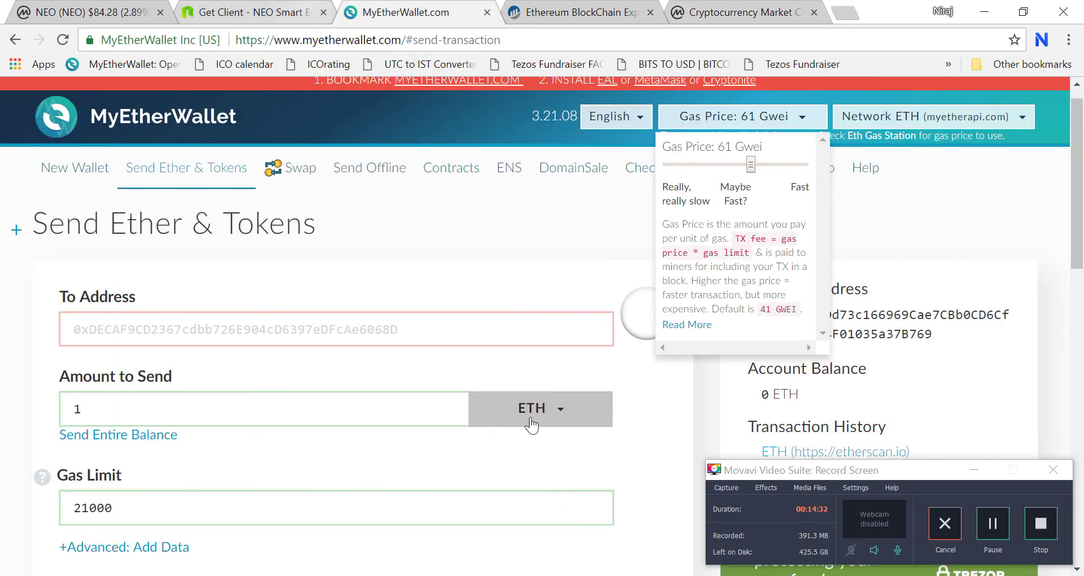
key(alt+Tab)
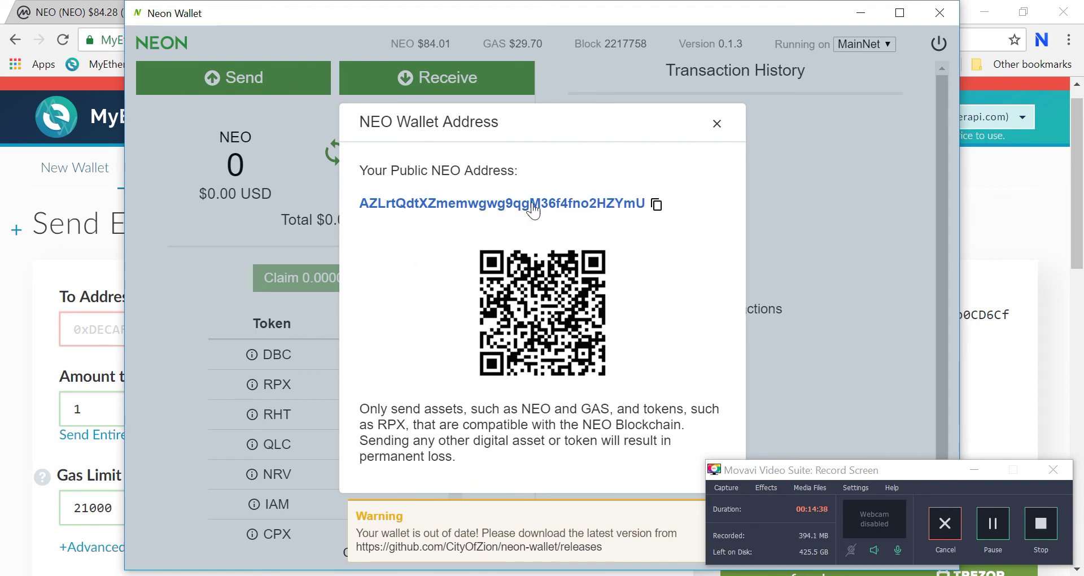
Step: Close the NEO Wallet Address dialog, glance at the Send form, then dismiss it
click(718, 125)
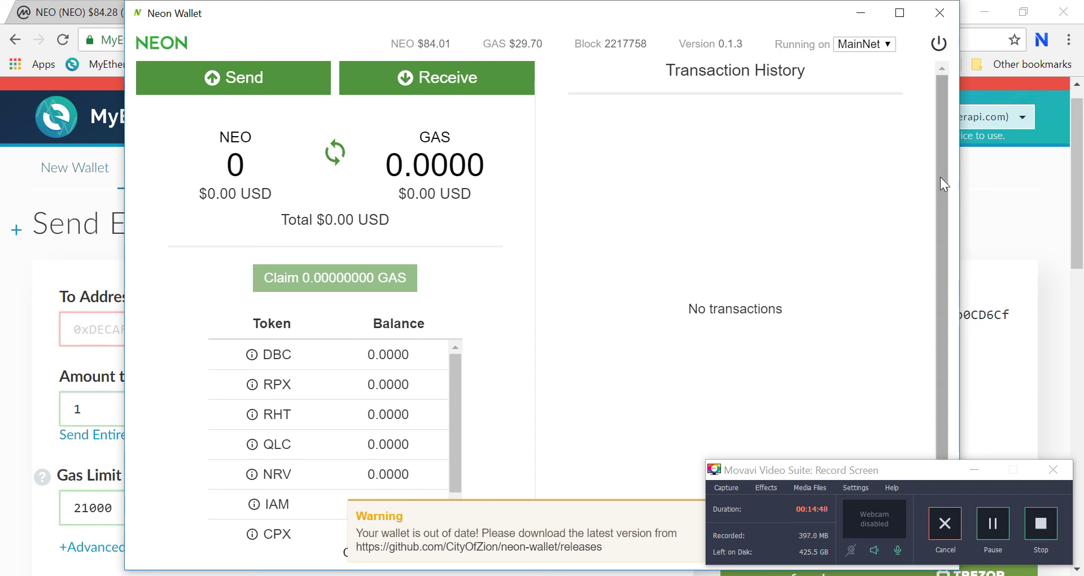
scroll(939, 172, down, 2)
scroll(943, 170, up, 2)
click(204, 83)
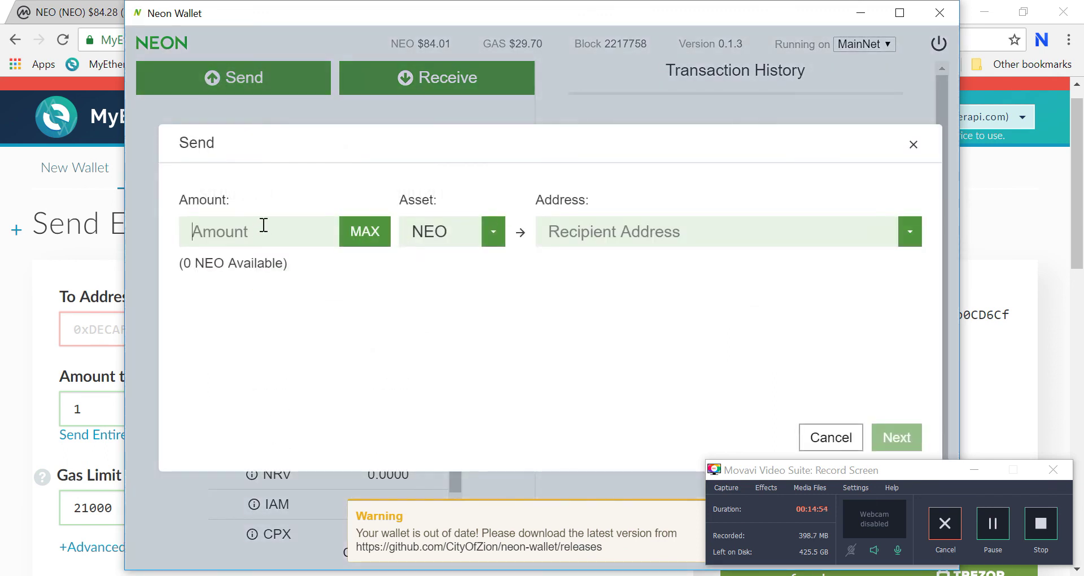
click(913, 145)
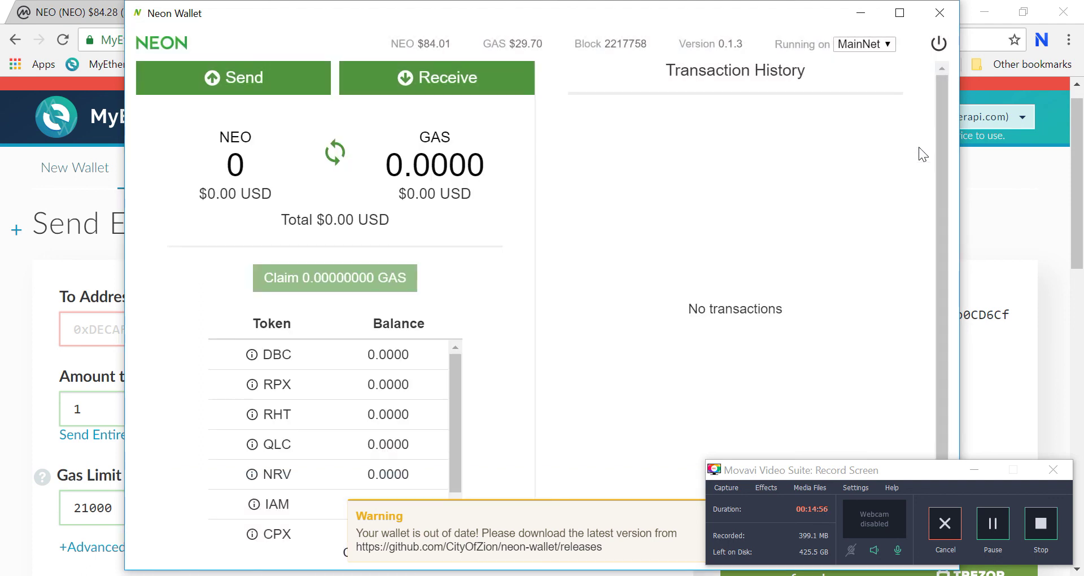